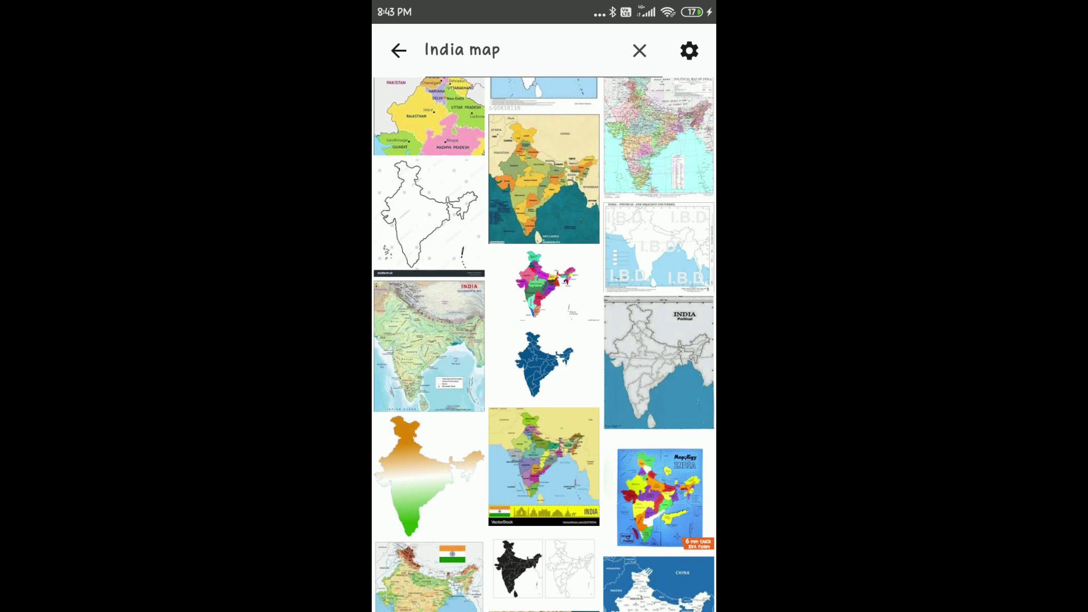
- Find the solid blue India map with white state borders in the image results and download it
scroll(544, 344, down, 1)
click(543, 298)
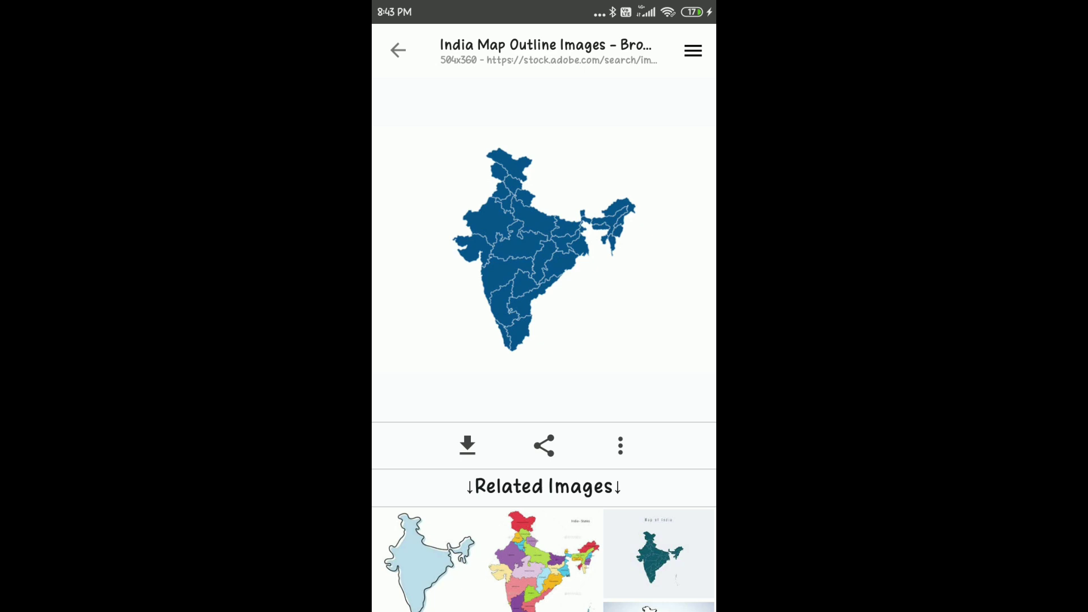
click(467, 445)
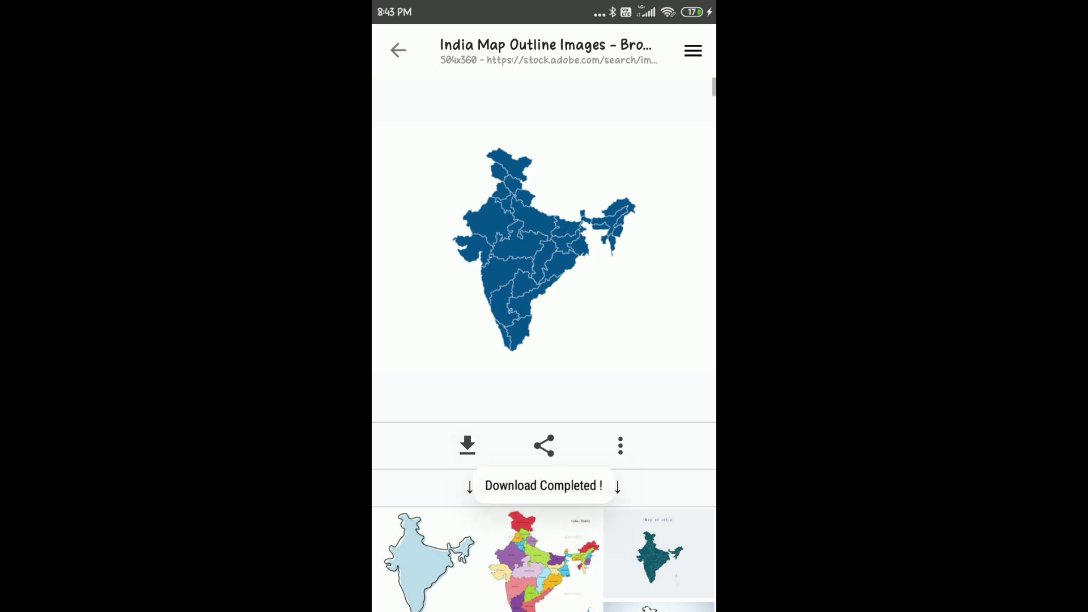
- Switch to PixelLab and recover the autosaved last session
key(Home)
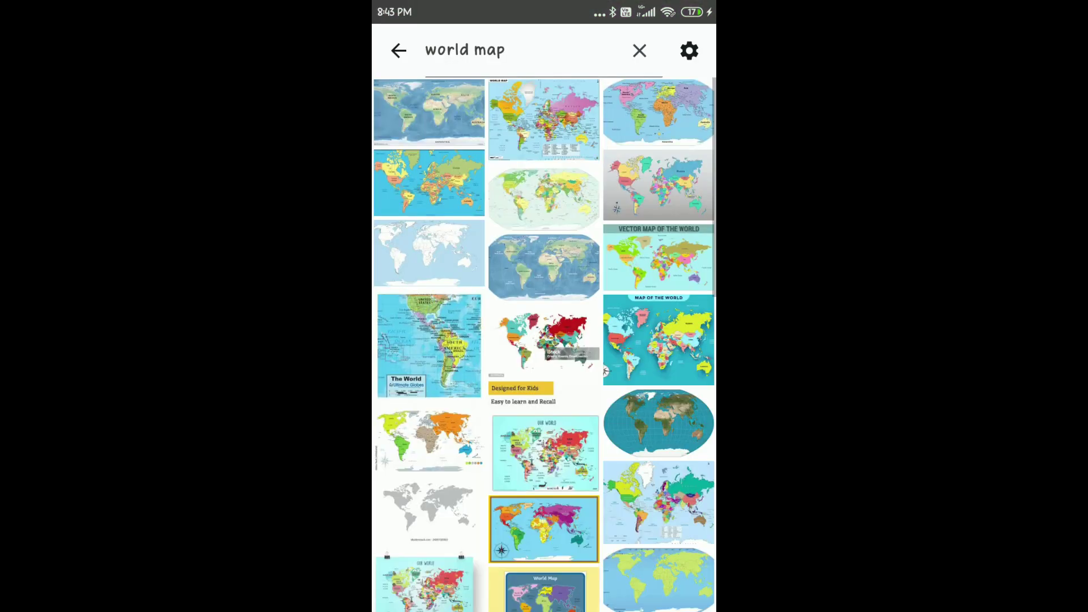
scroll(544, 340, down, 8)
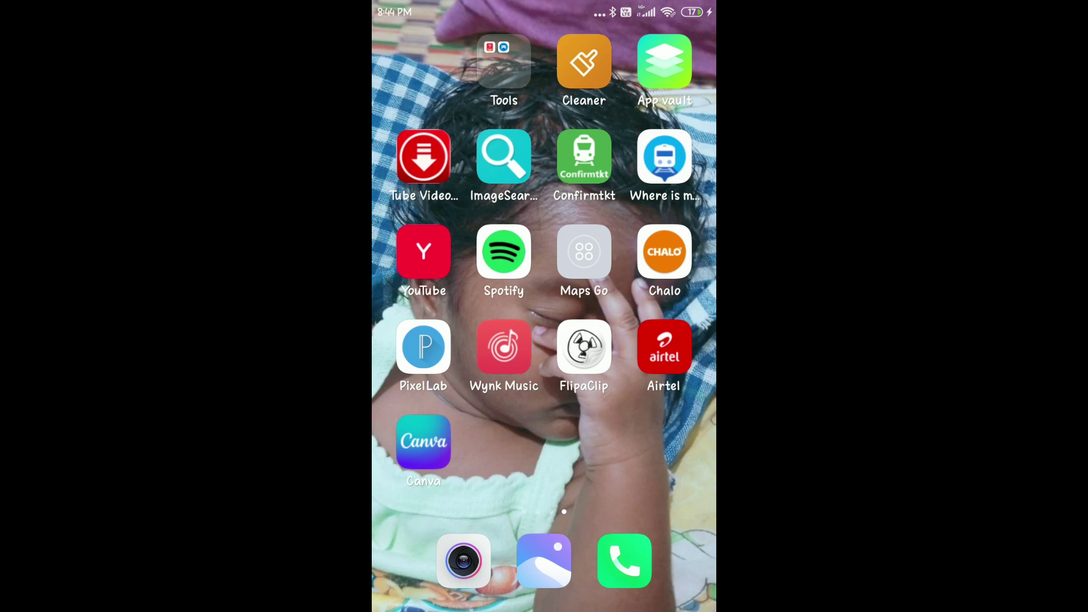
click(423, 346)
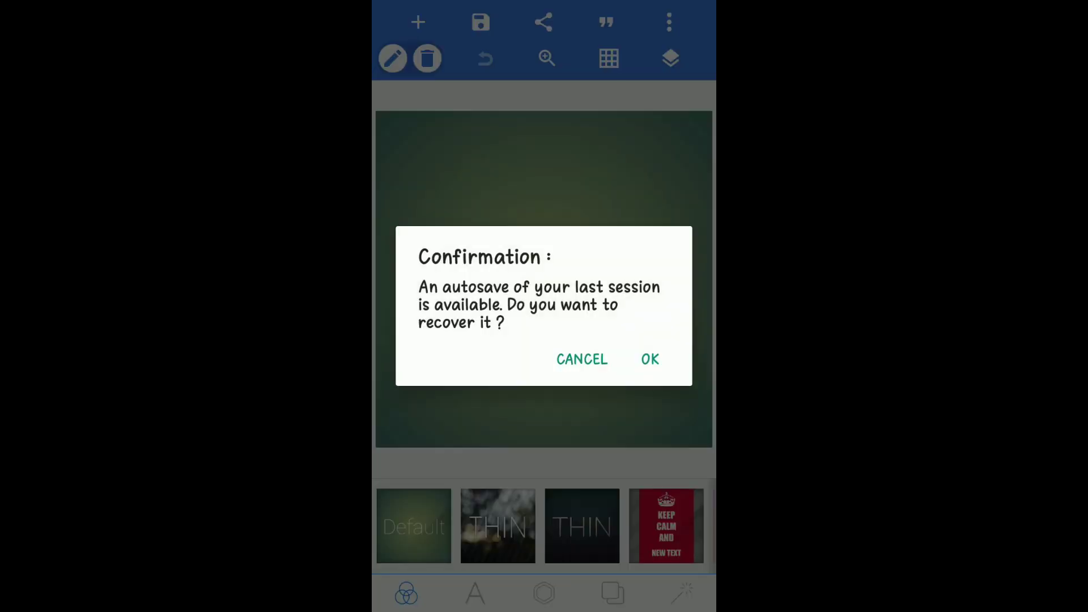
click(649, 359)
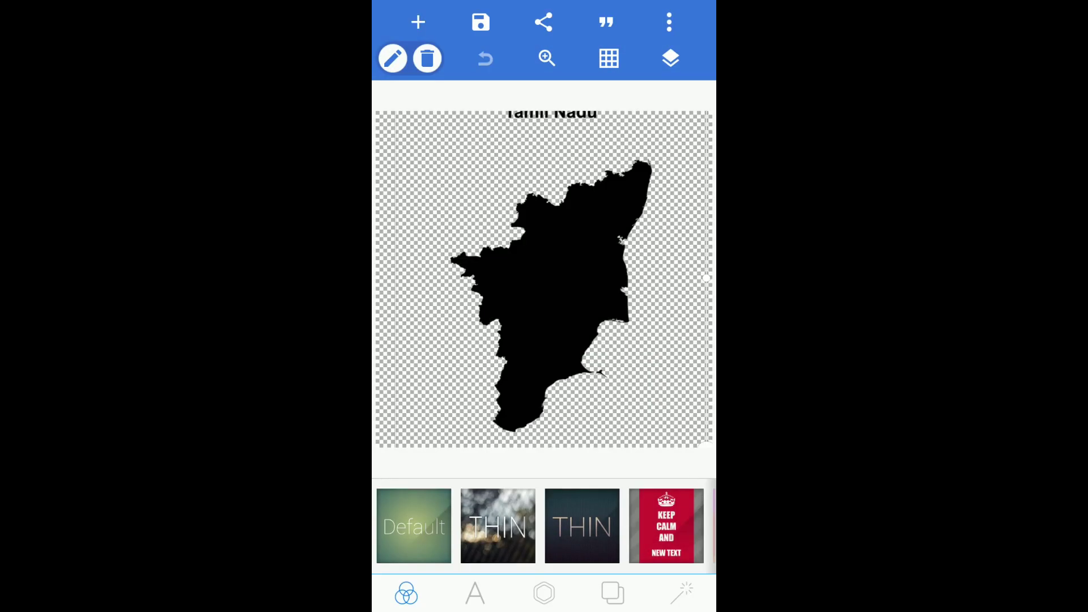
- Add the downloaded blue India map image from the gallery to the canvas without cropping it
click(418, 23)
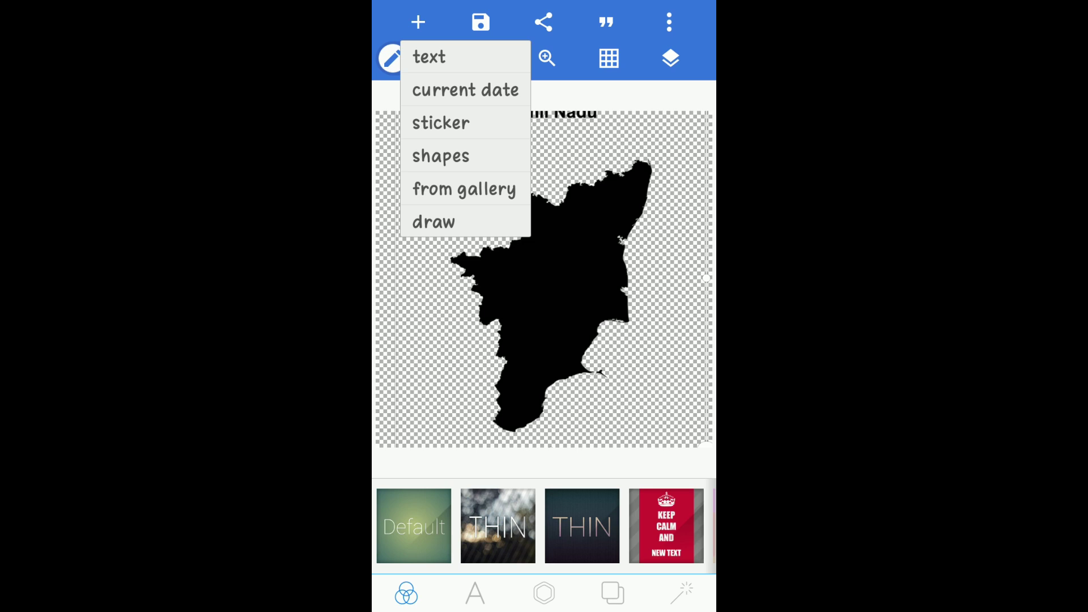
click(464, 188)
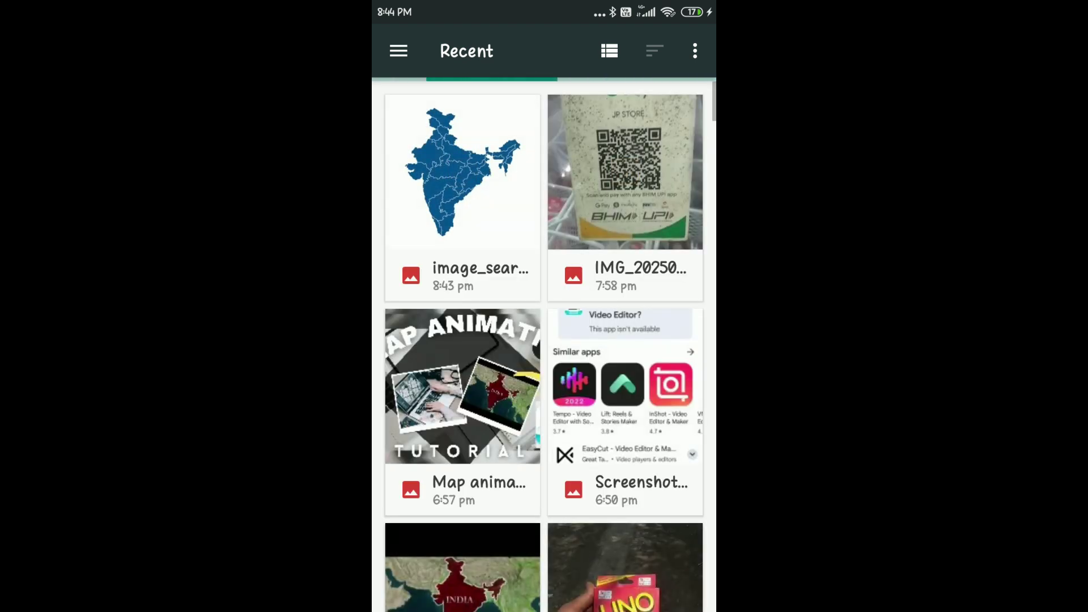
click(462, 172)
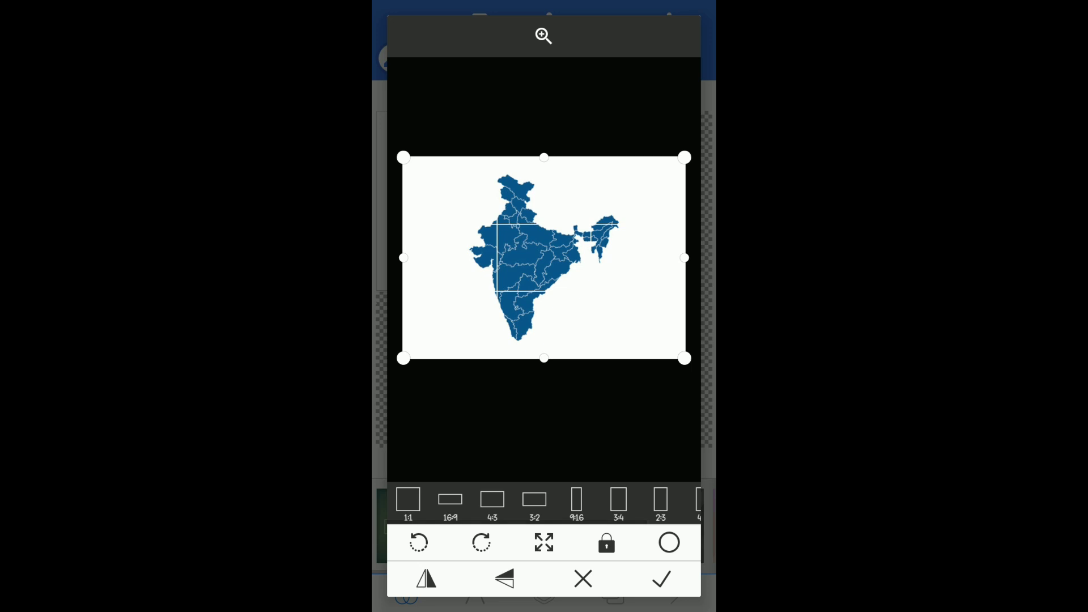
click(661, 578)
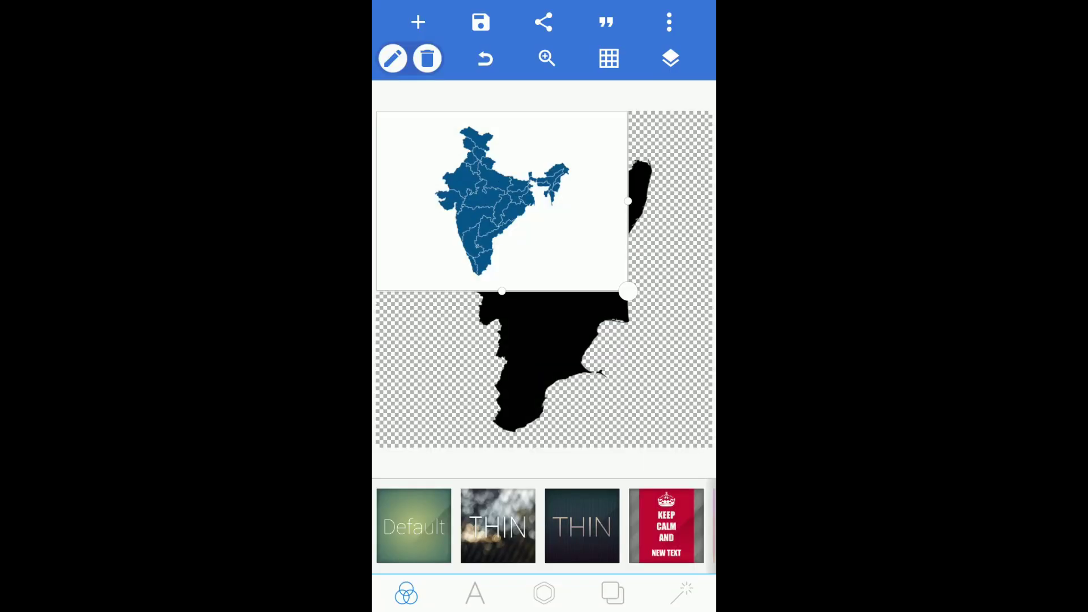
- Delete the black Tamil Nadu map layer
click(670, 58)
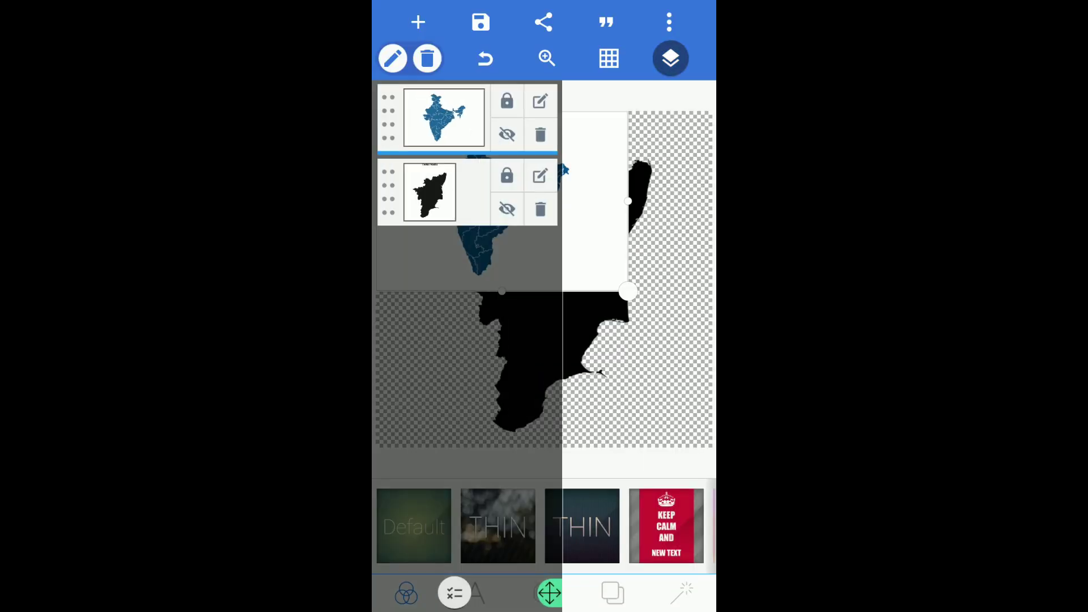
click(540, 209)
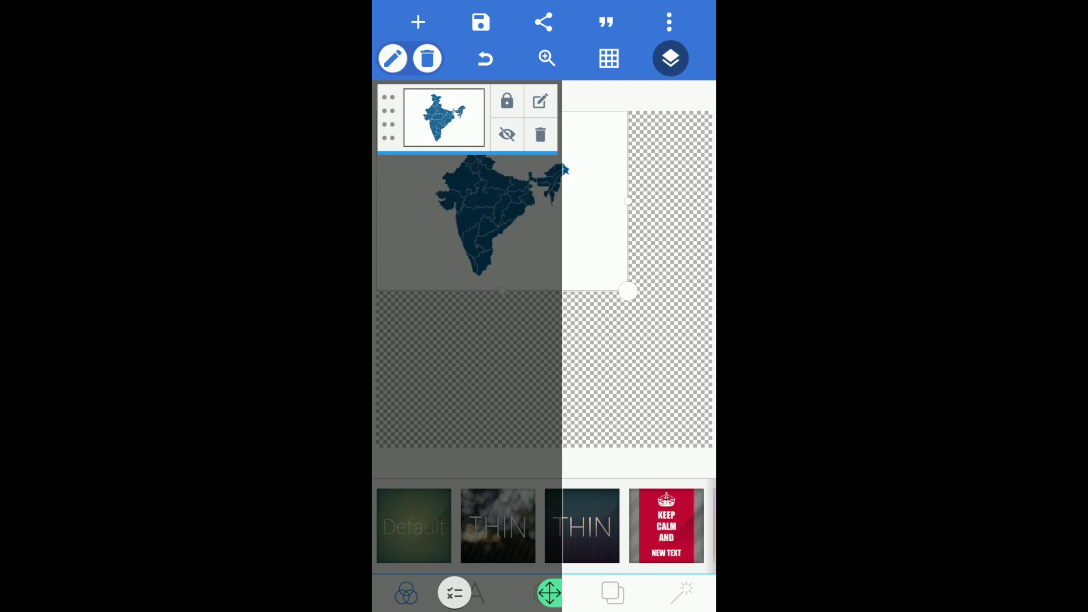
- Remove the white background of the India map layer with Erase color
click(443, 118)
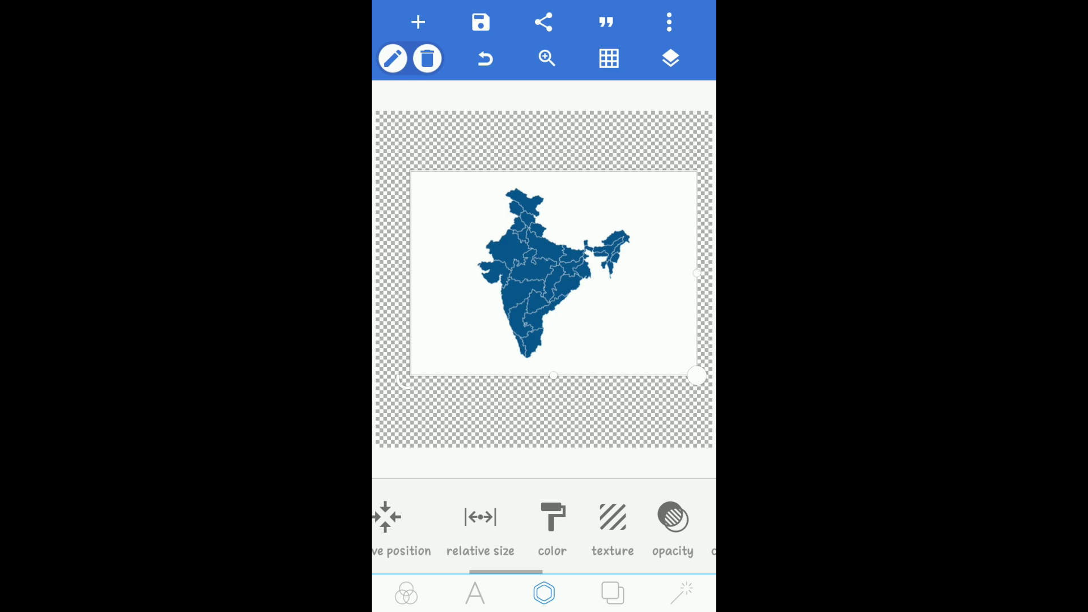
scroll(544, 527, right, 5)
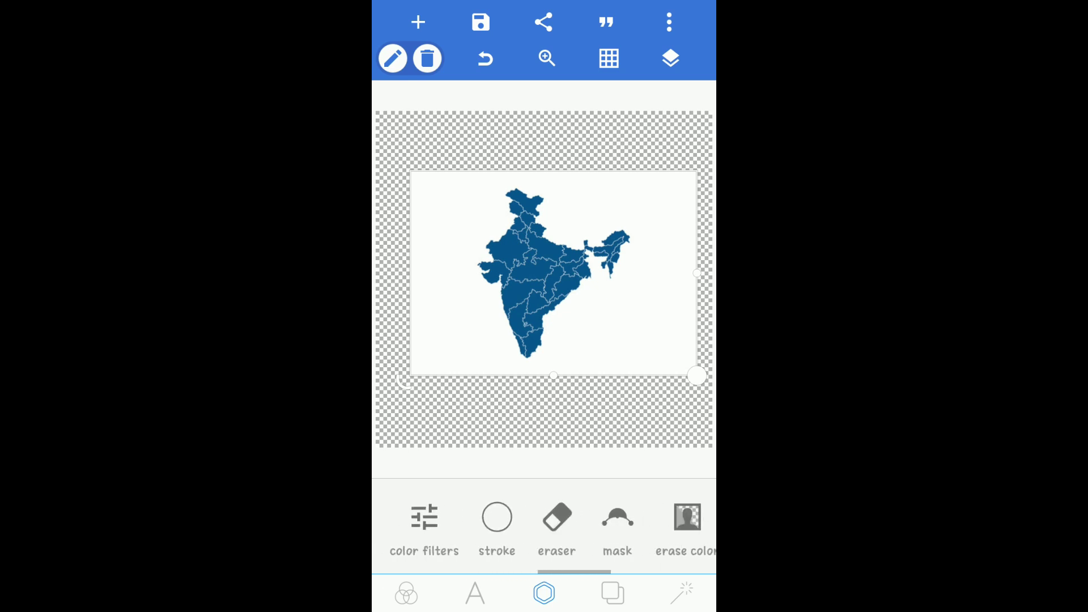
scroll(544, 527, right, 2)
click(600, 517)
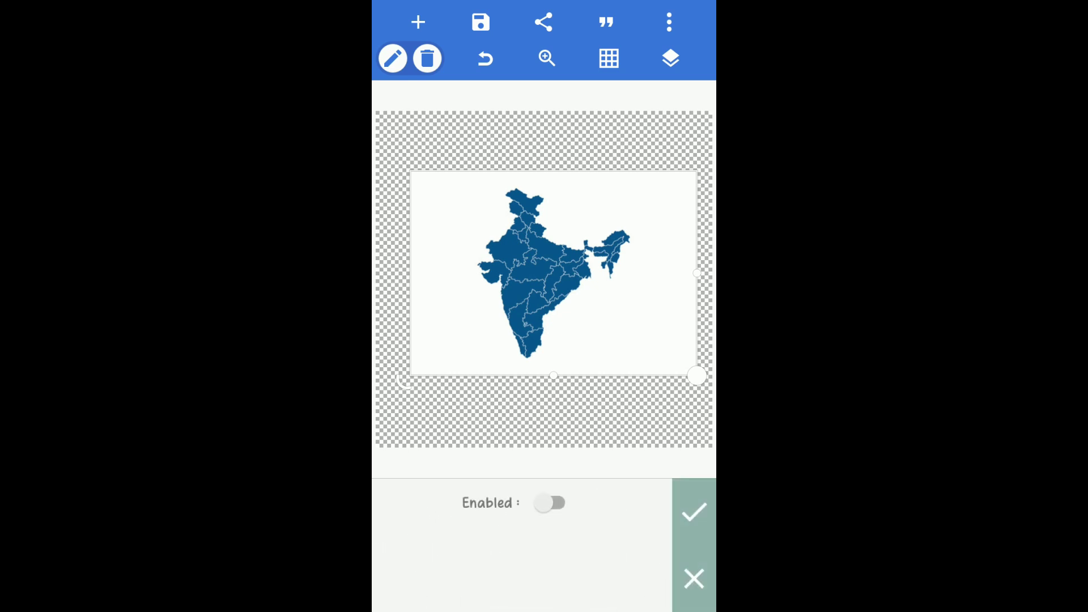
click(549, 503)
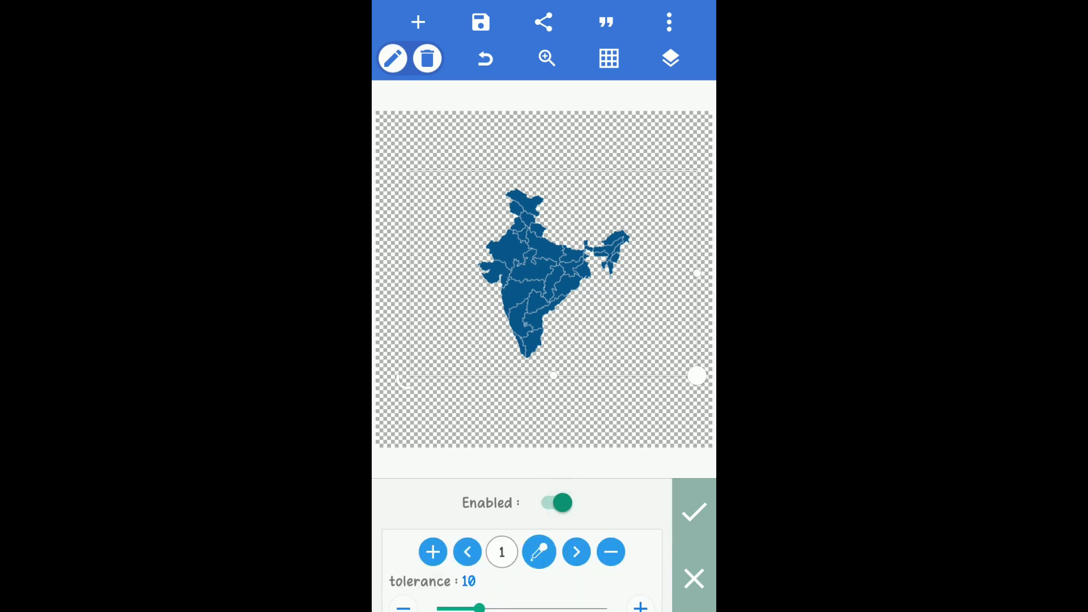
scroll(521, 544, down, 2)
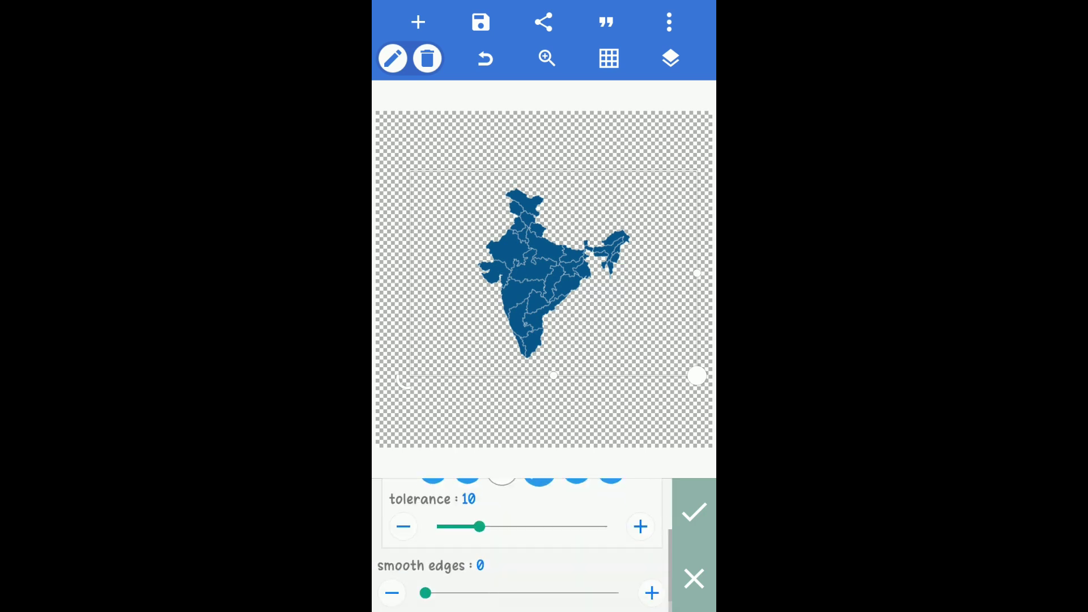
click(693, 511)
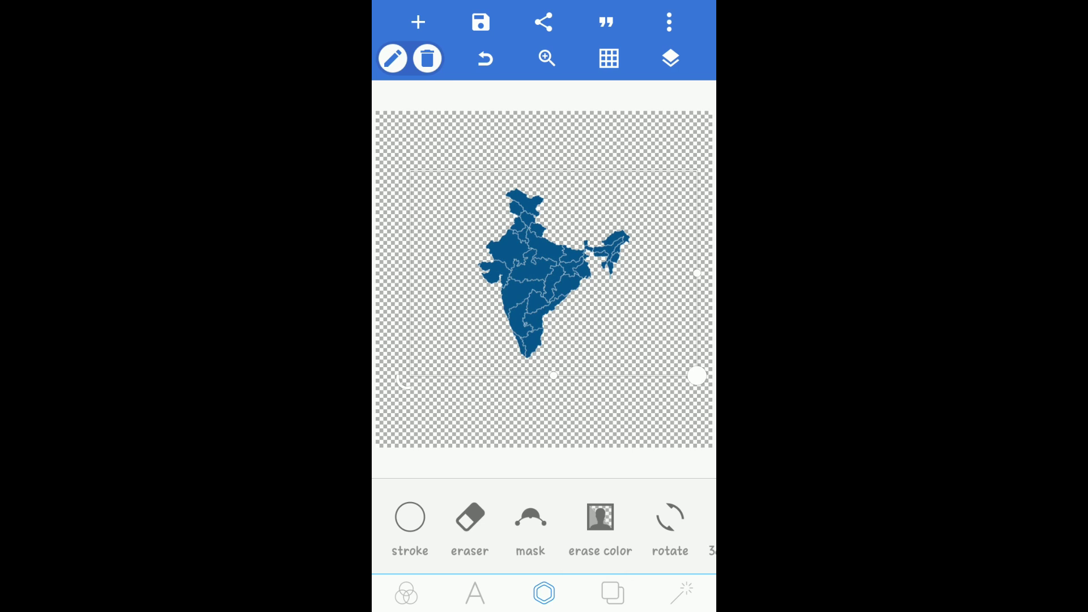
- Save the transparent India map to the gallery as a png image with default dimensions
click(480, 22)
click(532, 90)
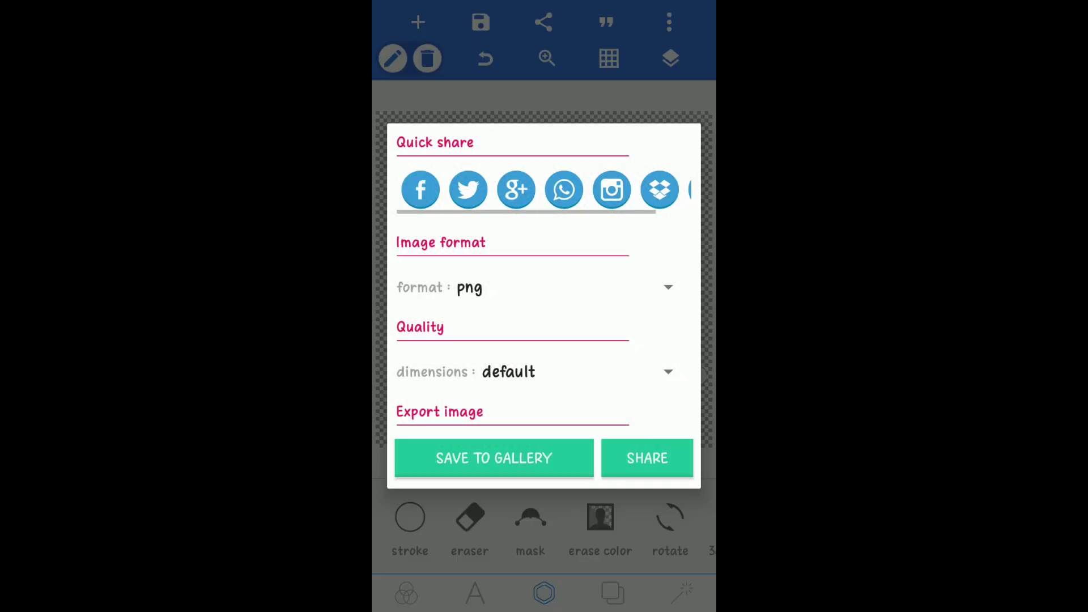
click(494, 458)
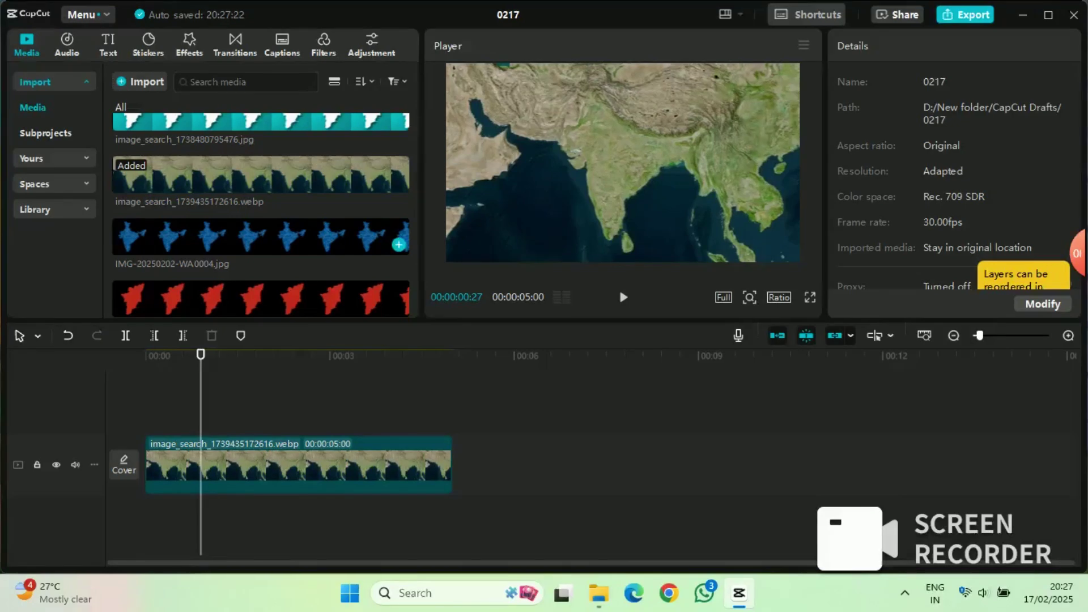
- Switch to CapCut, place IMG-20250202-WA0004.jpg above the satellite map clip at the playhead, and key out its black background with Chroma key
drag(351, 237, 202, 419)
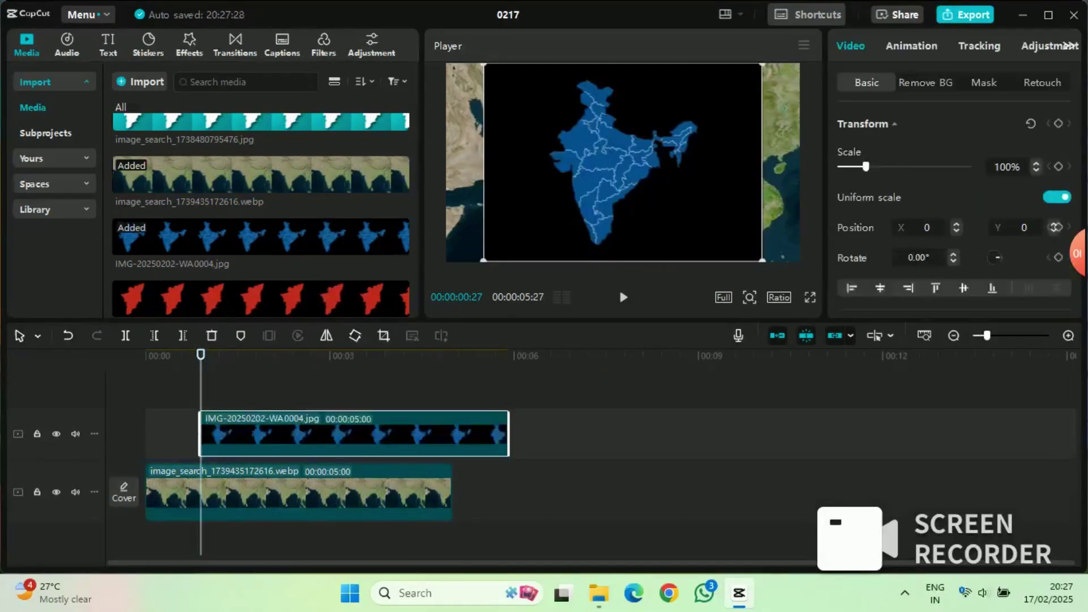
click(925, 82)
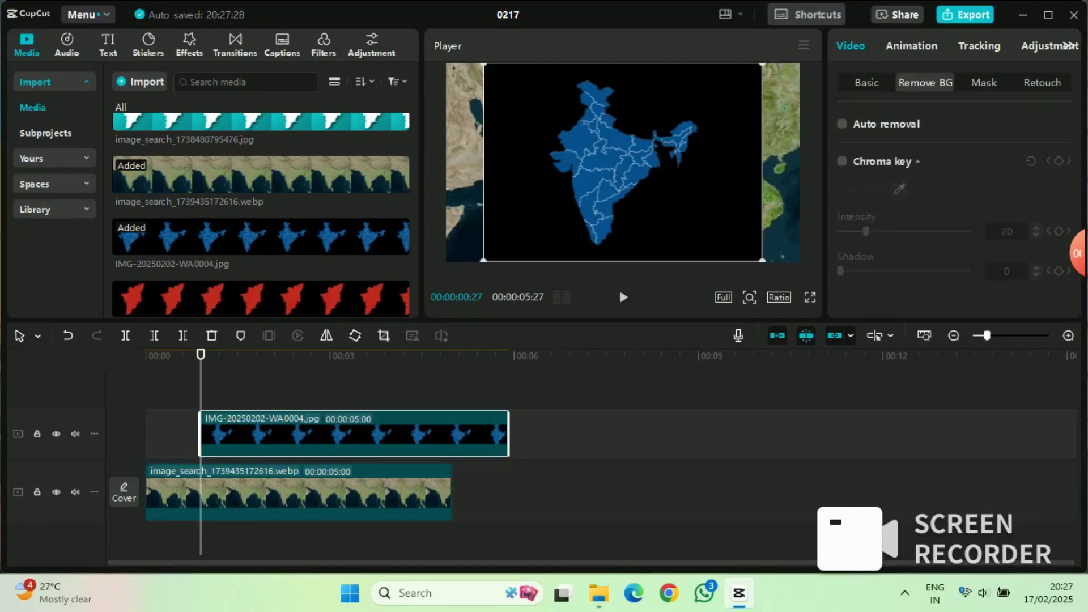
click(842, 160)
click(899, 188)
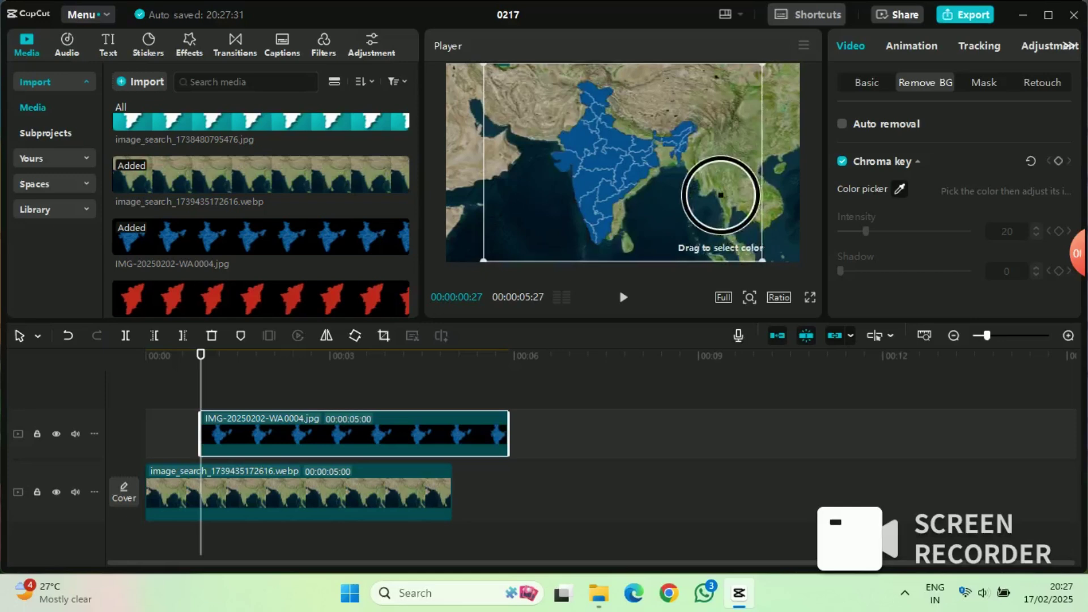
click(720, 195)
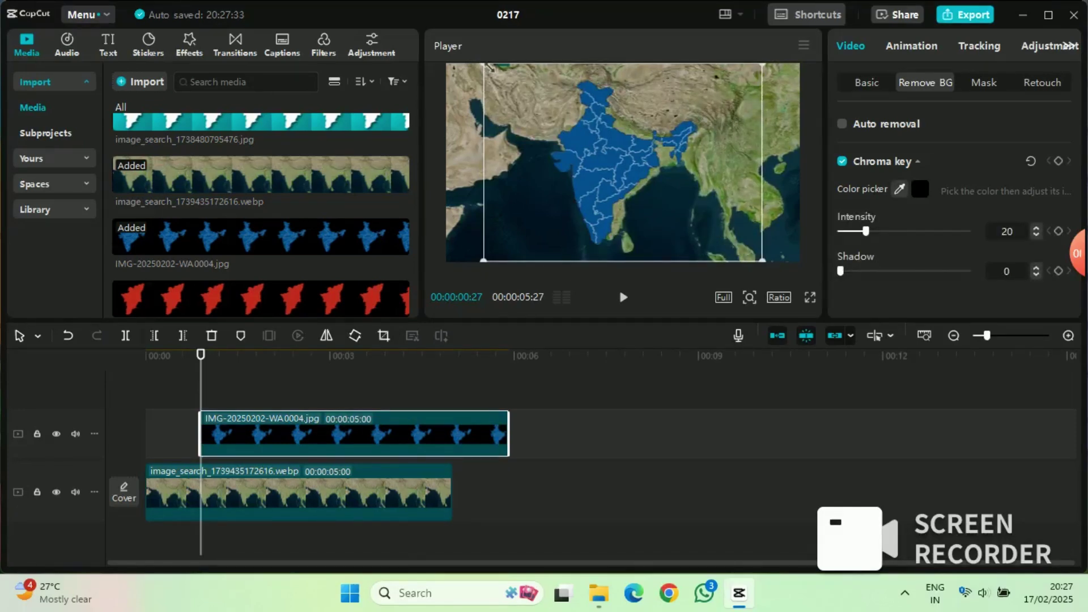
- Scale the blue India map overlay to 98% and position it at X 147, Y 18 over India on the satellite map
drag(484, 64, 497, 74)
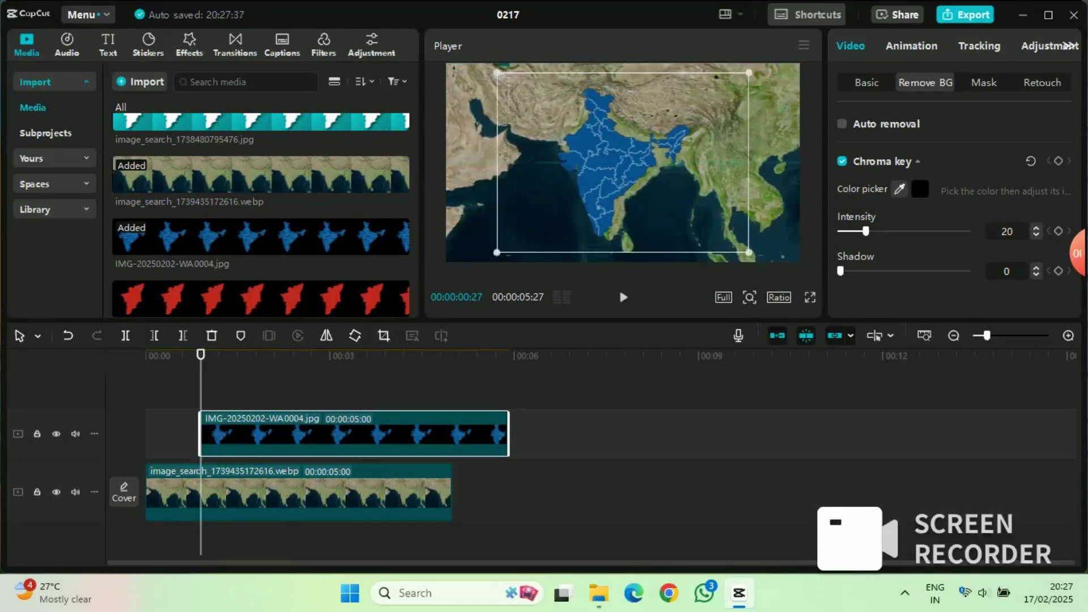
mouse_move(618, 163)
mouse_down()
mouse_move(634, 153)
mouse_move(634, 167)
mouse_move(633, 157)
mouse_up()
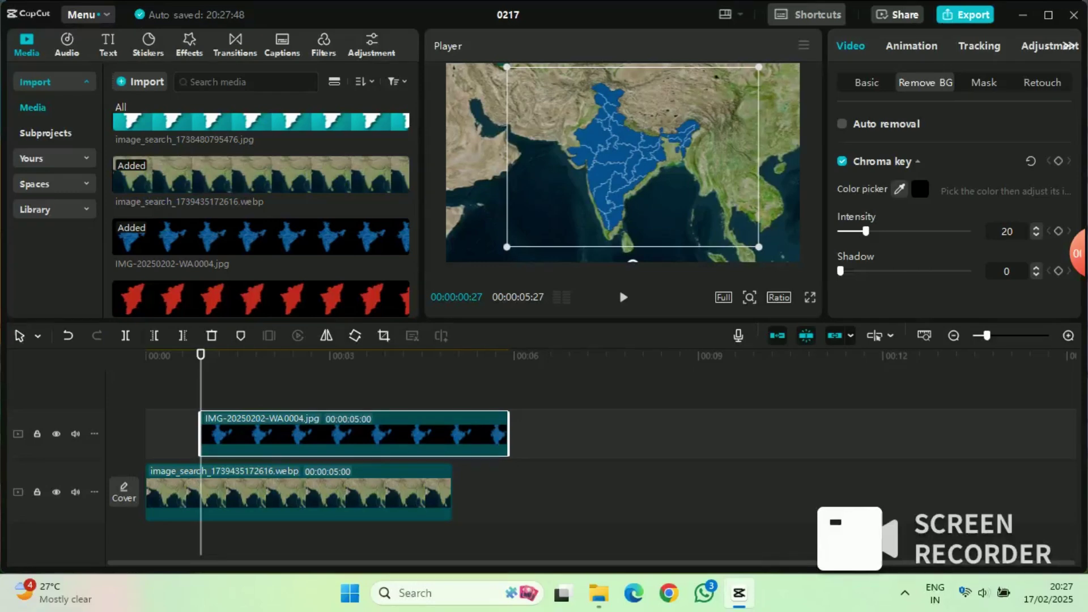
click(866, 83)
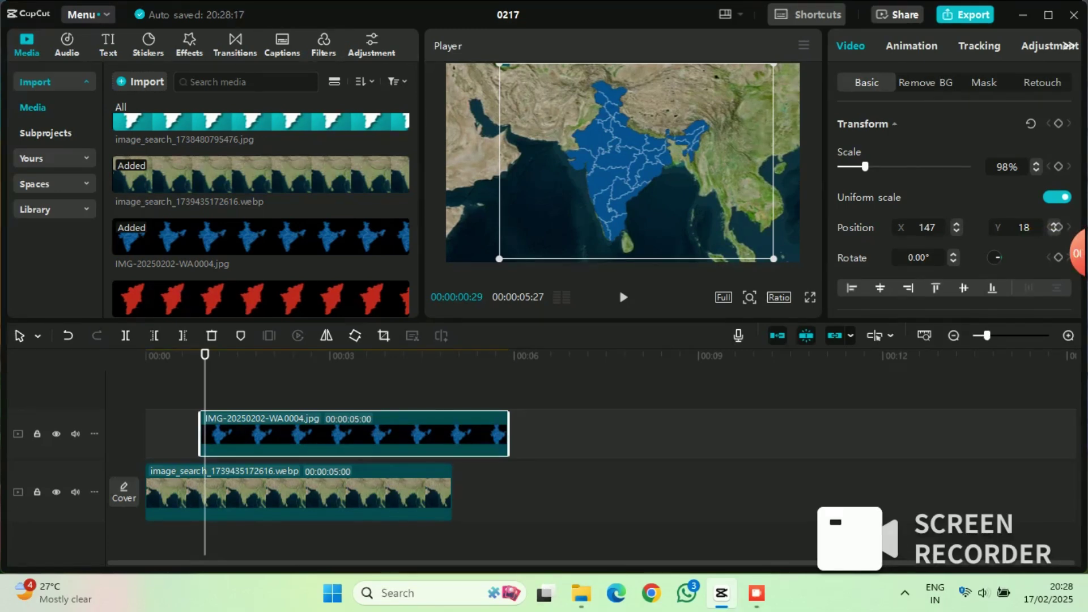
- Duplicate the India map clip onto a track above and enable Auto removal of the copy's background
key(ctrl+v)
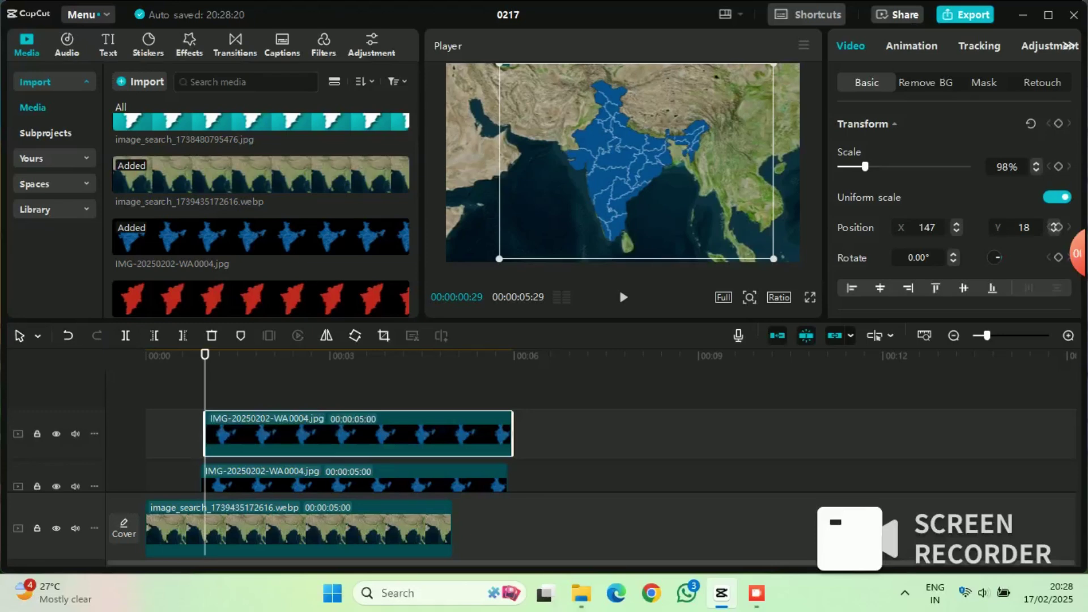
click(924, 82)
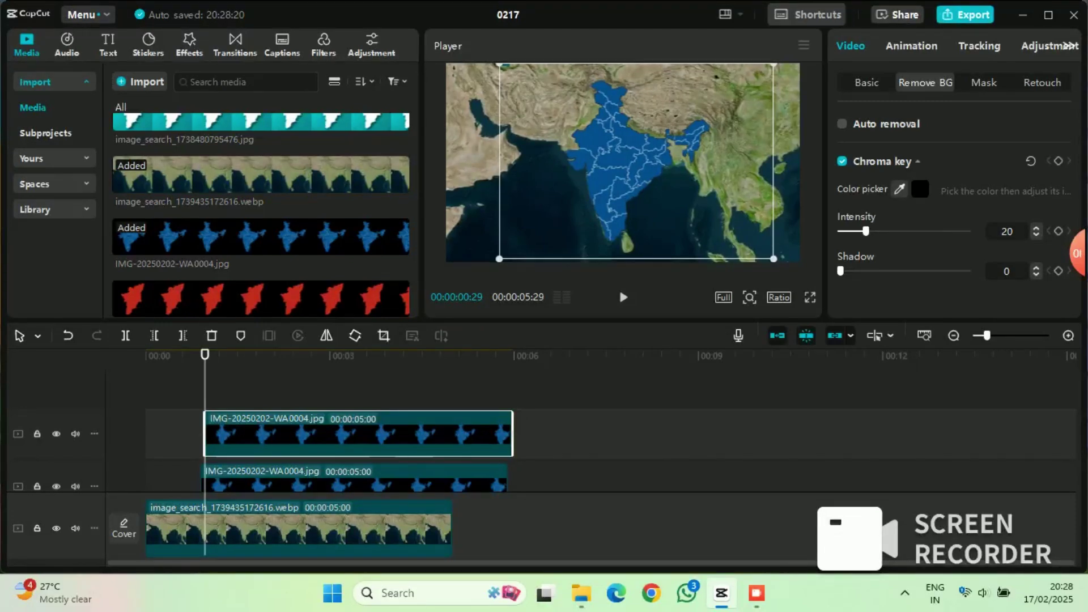
click(842, 123)
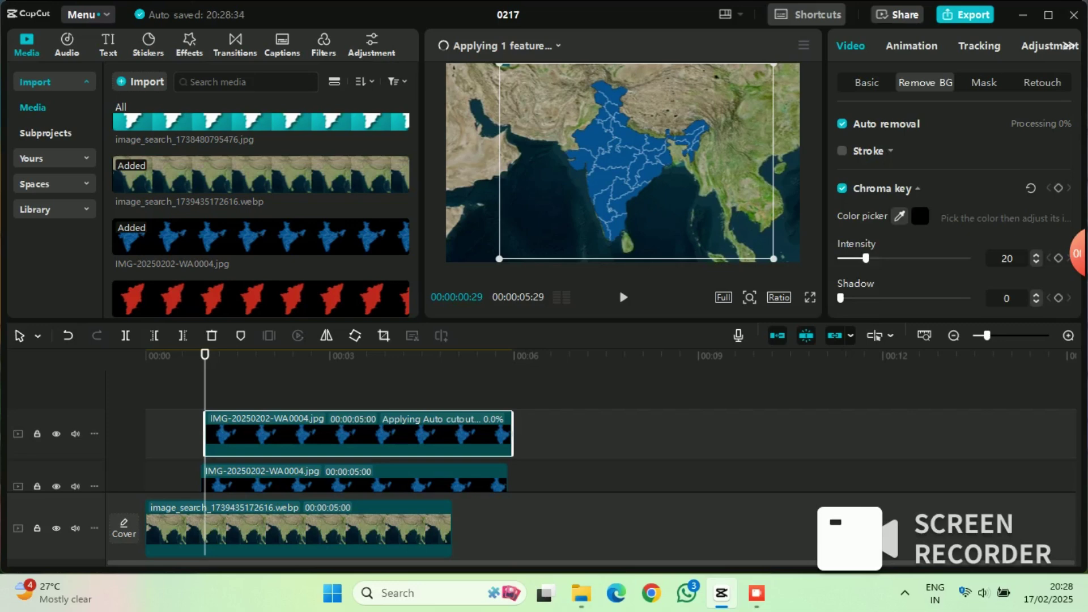
- Enable Stroke on the upper India map clip and apply the solid stroke style
click(842, 150)
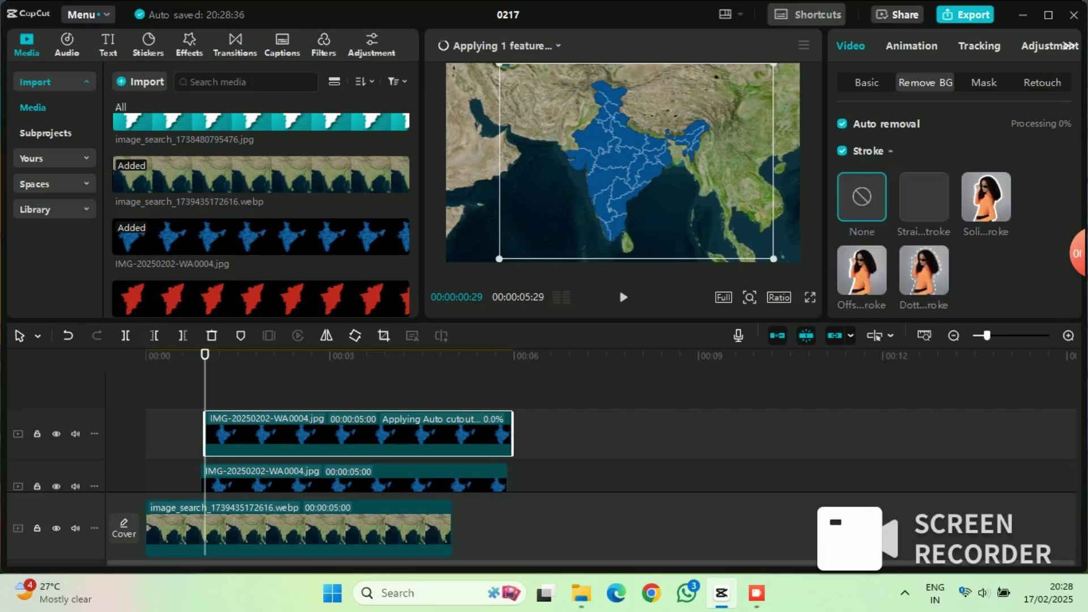
click(985, 196)
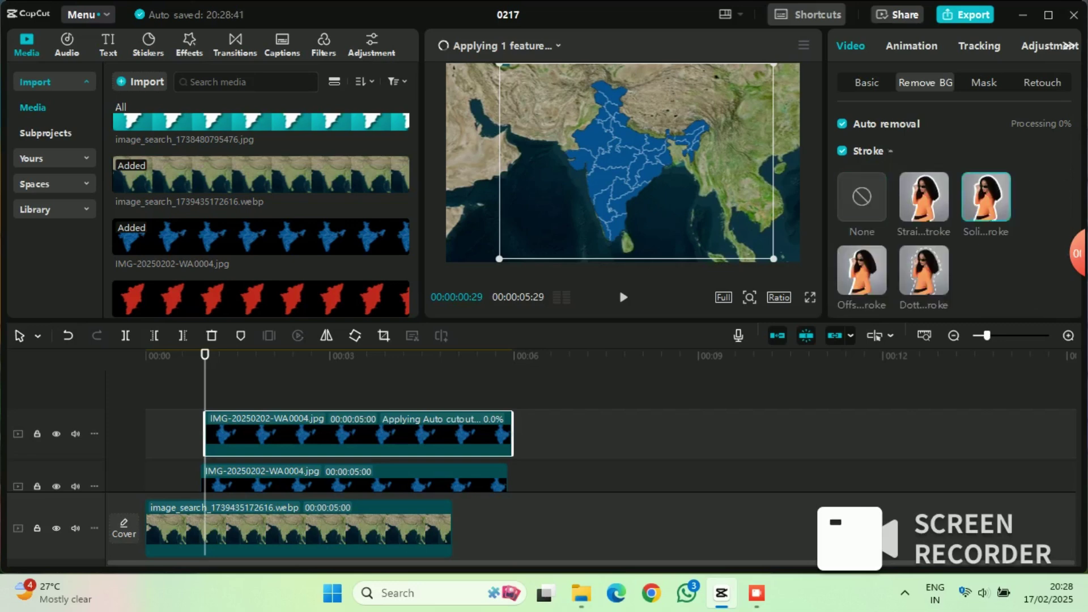
scroll(958, 211, down, 1)
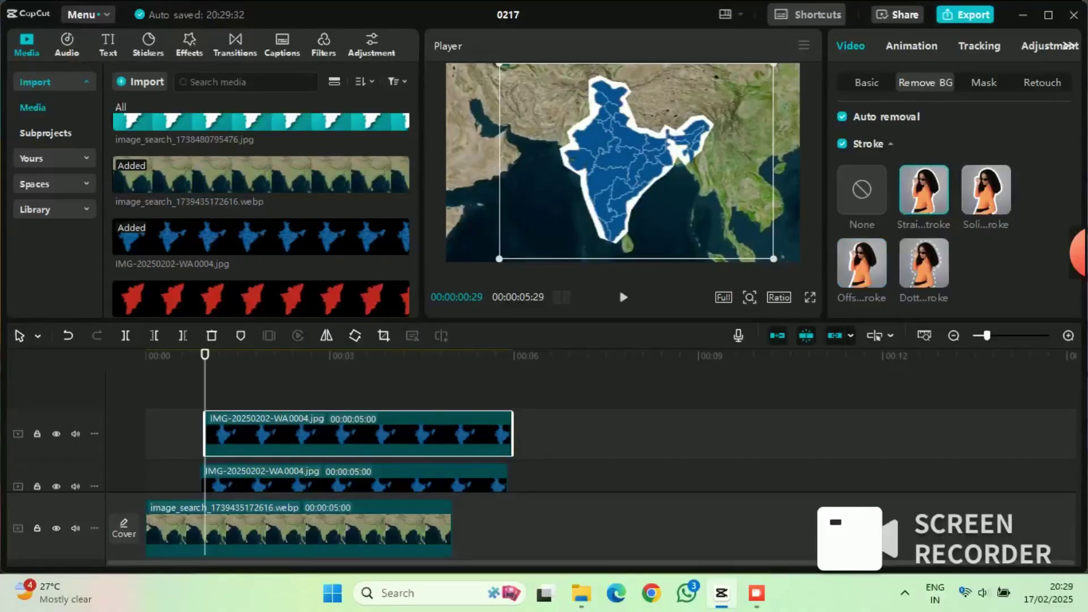
click(986, 190)
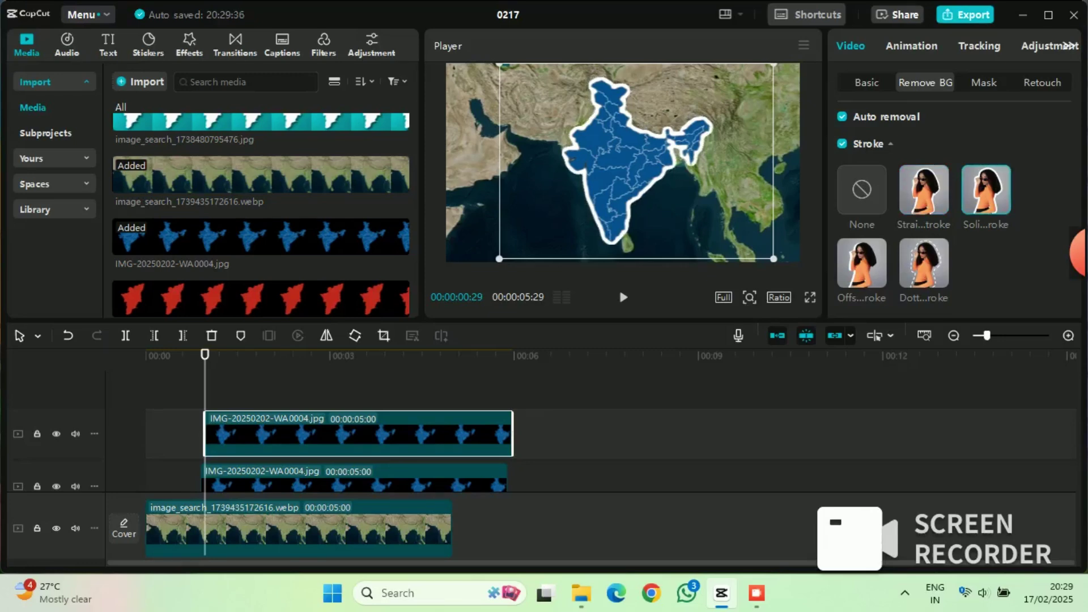
scroll(986, 190, down, 1)
scroll(957, 215, down, 4)
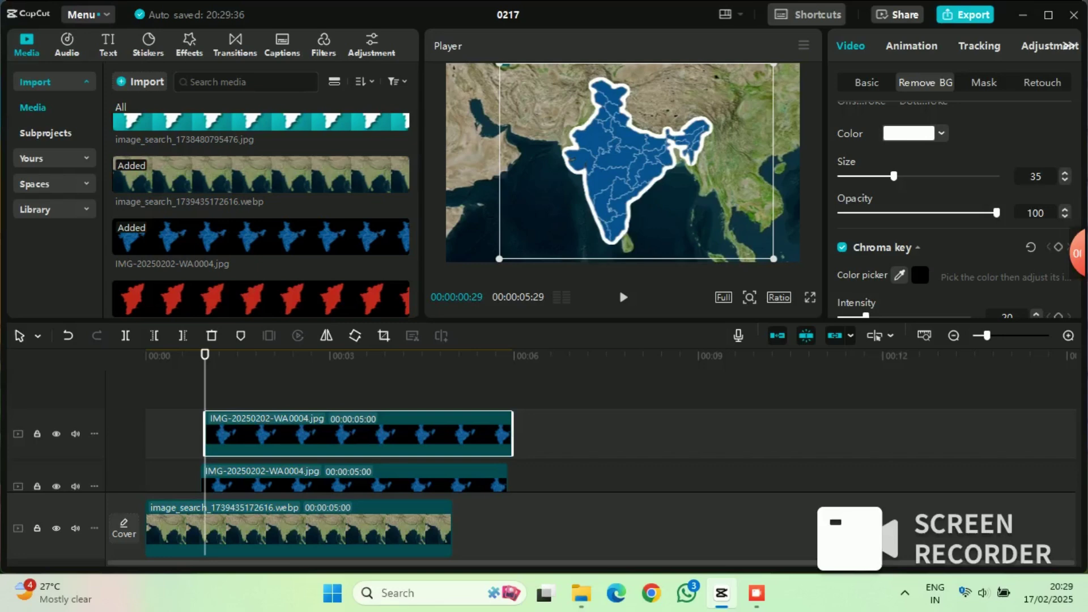
- Reduce the upper India clip's stroke size to 8 and realign its white outline over the blue India map
mouse_move(895, 176)
mouse_down()
mouse_move(838, 176)
mouse_move(852, 176)
mouse_up()
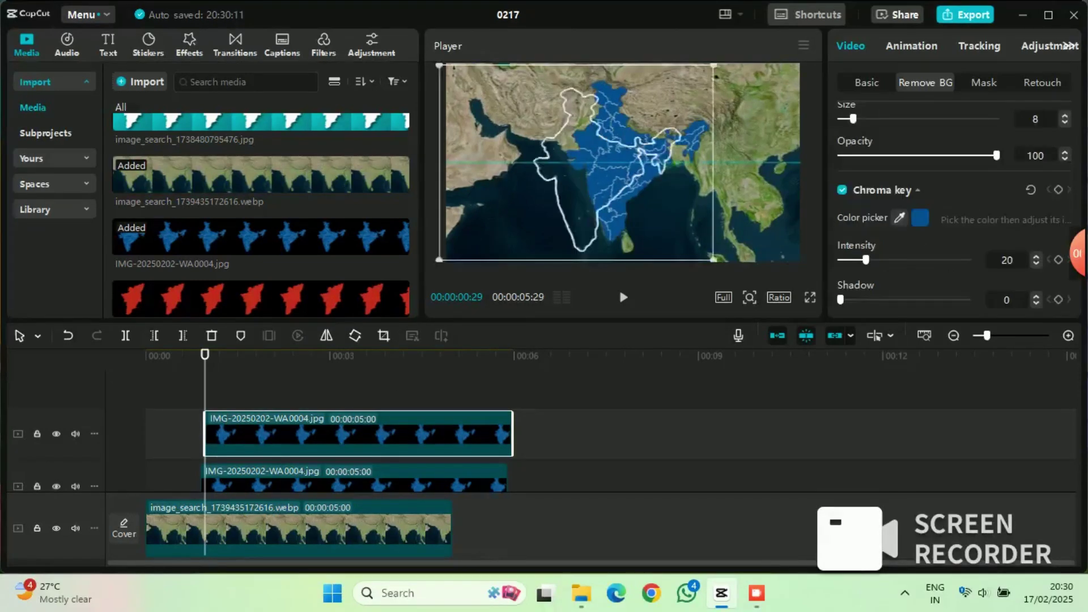
drag(554, 164, 616, 165)
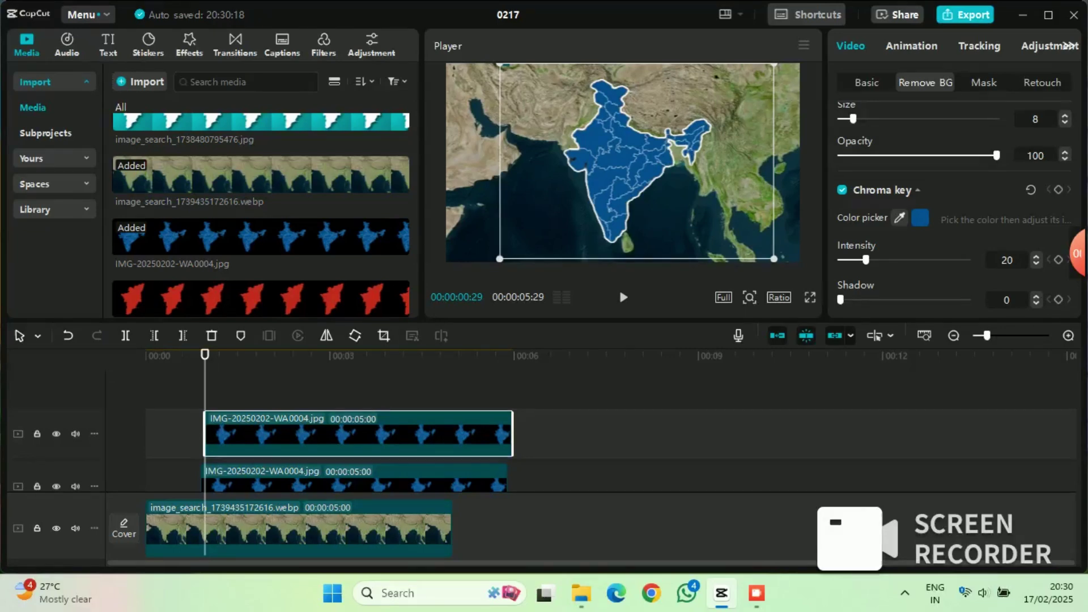
- Add a circle mask of size 58 by 57 at X -33, Y 130 to the upper India clip and keyframe its settings at the clip start
click(984, 83)
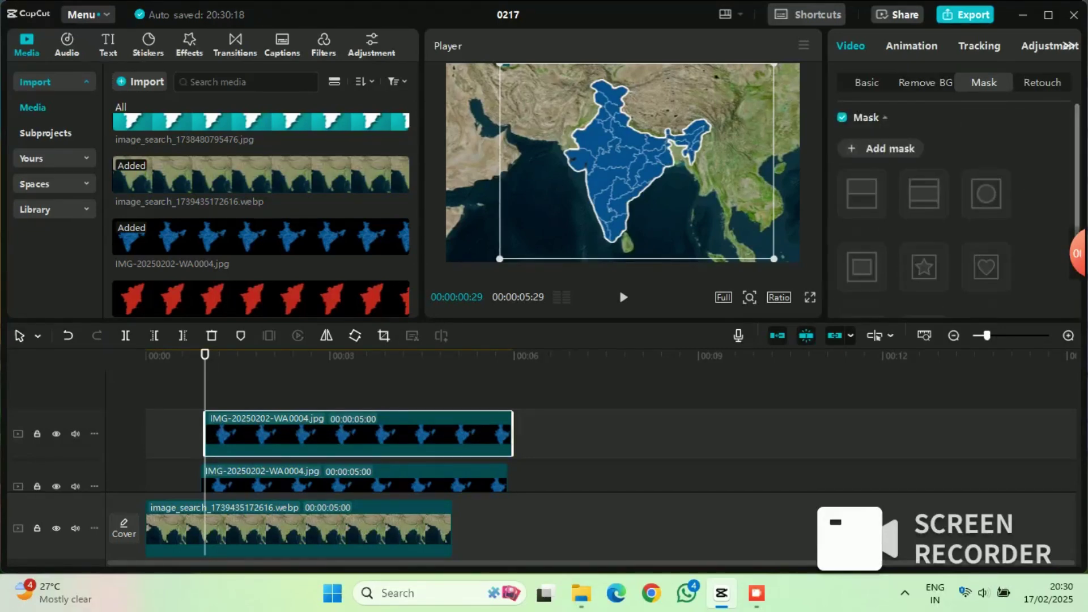
click(881, 148)
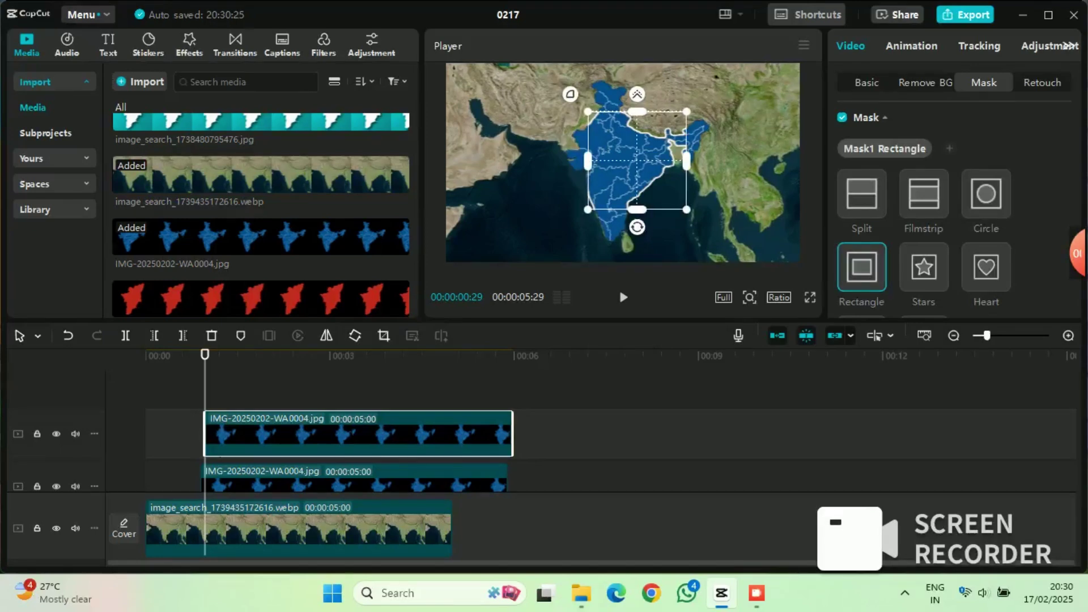
click(985, 194)
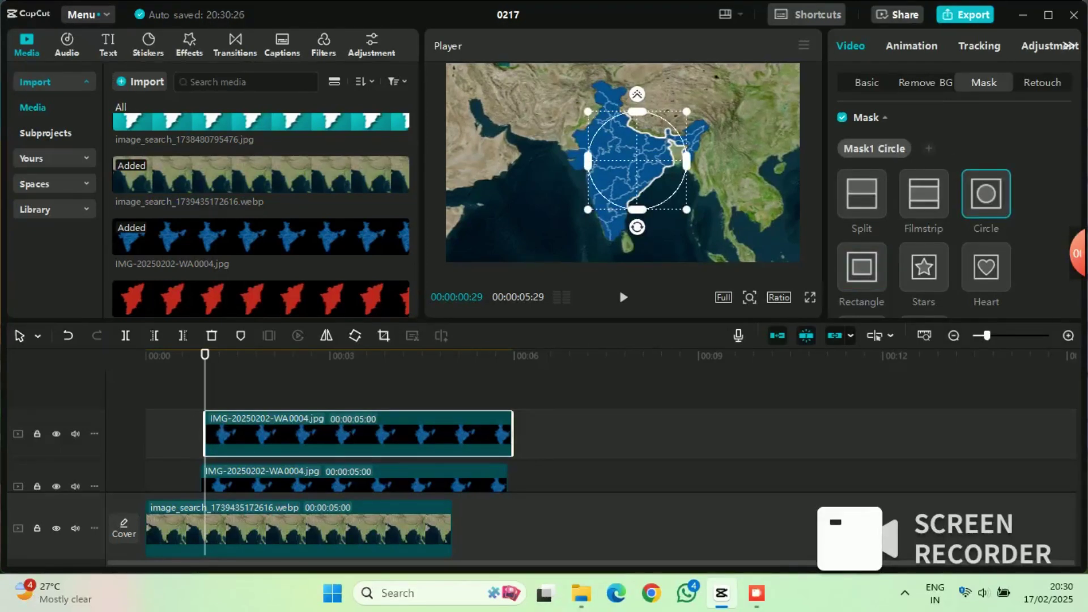
mouse_move(686, 209)
mouse_down()
mouse_move(637, 157)
mouse_move(618, 90)
mouse_up()
scroll(952, 227, down, 1)
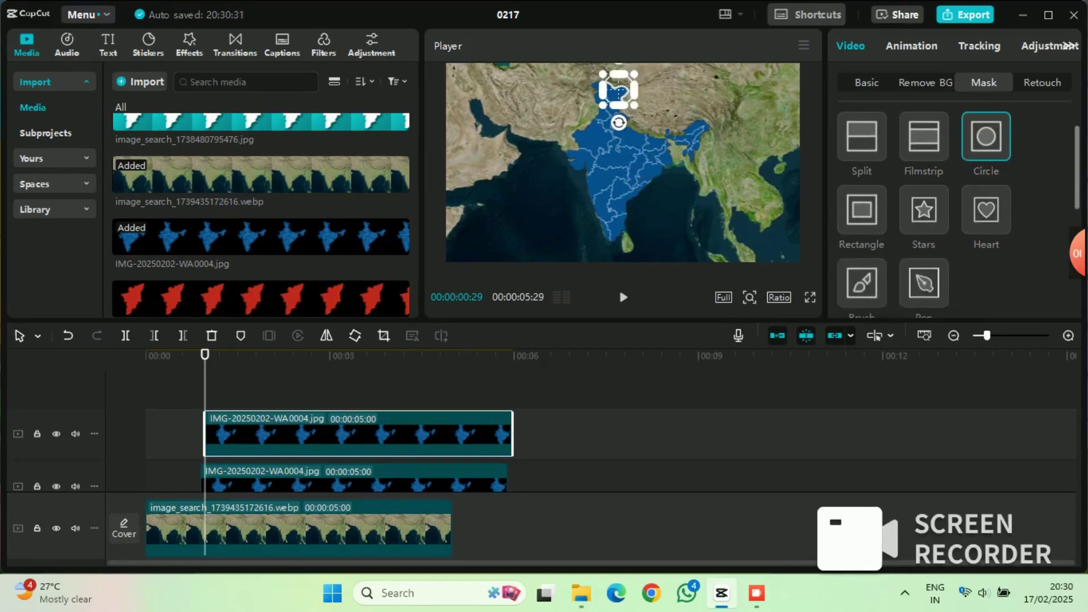
scroll(1054, 210, down, 3)
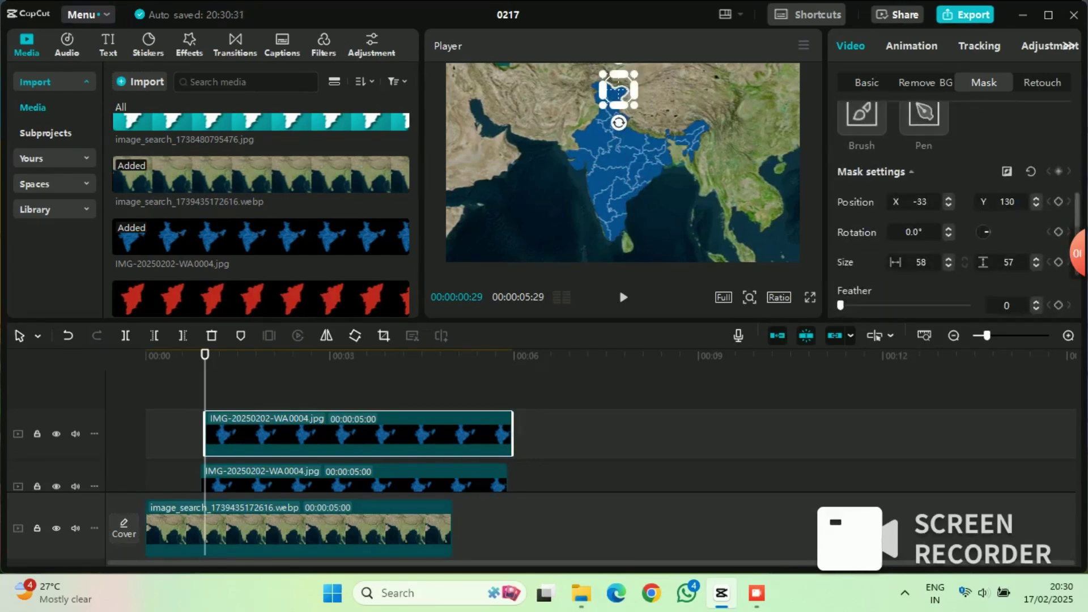
click(1058, 171)
- Keyframe the circle mask over India's northeastern border at X 120, Y 54, shortly after the first keyframe
key(space)
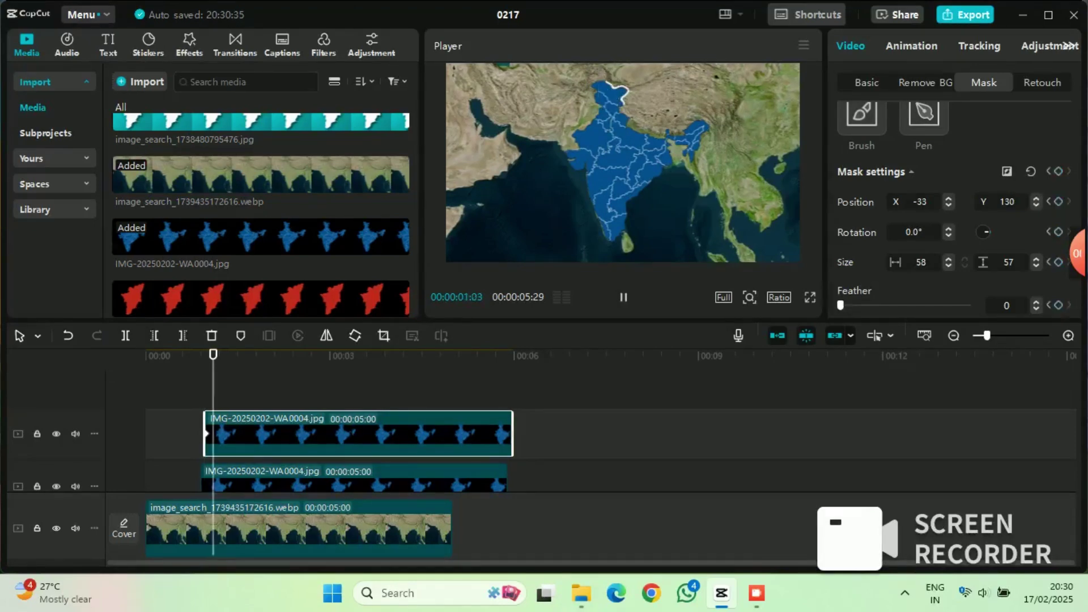
key(space)
drag(617, 89, 706, 133)
- Keyframe the circle mask along the east coast to India's southern tip, at X -24, Y -114 at 00:00:02:28
key(space)
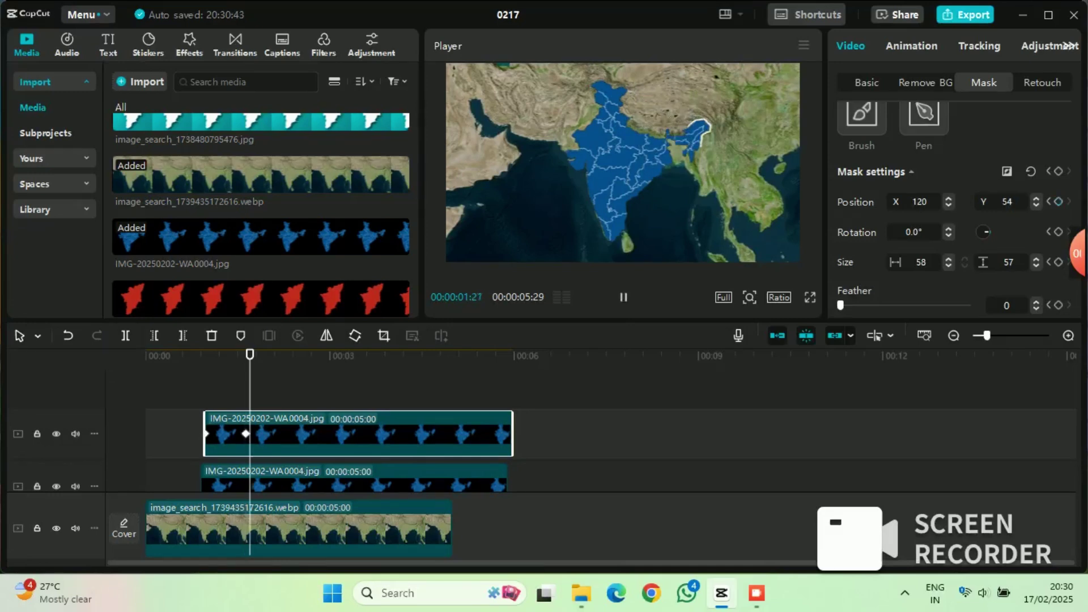
key(space)
drag(702, 131, 666, 174)
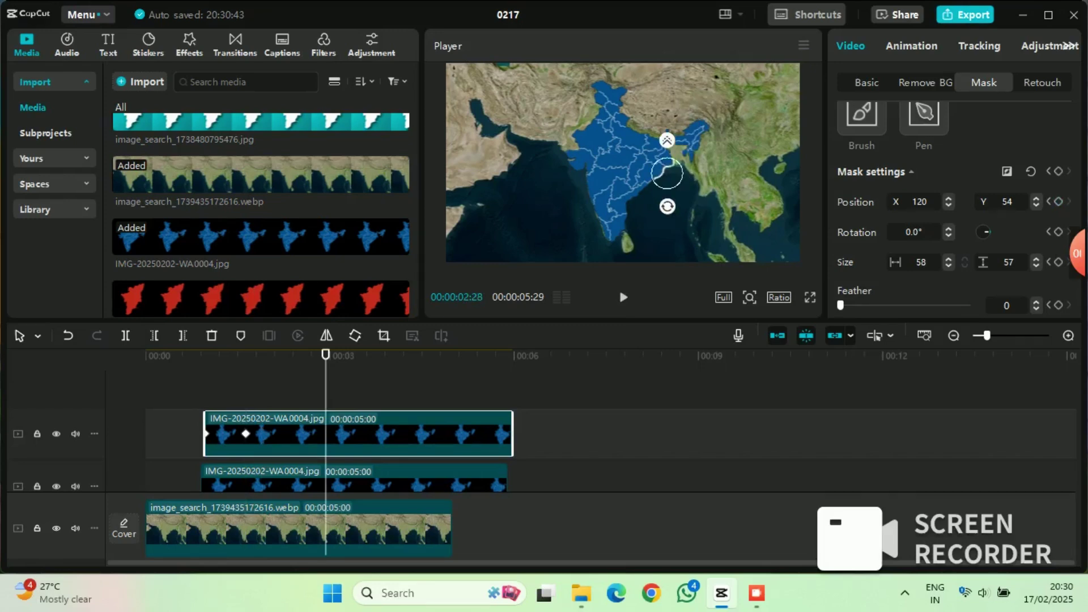
key(space)
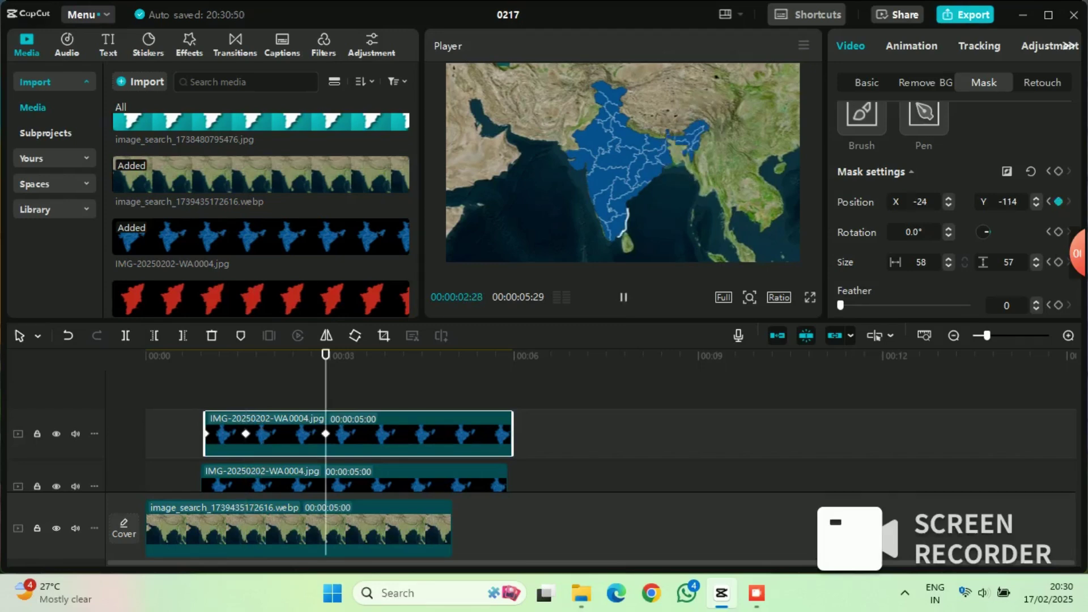
- At 00:00:03:29, move the circle mask up the west coast to India's northern tip at X -52, Y 124
key(space)
click(389, 355)
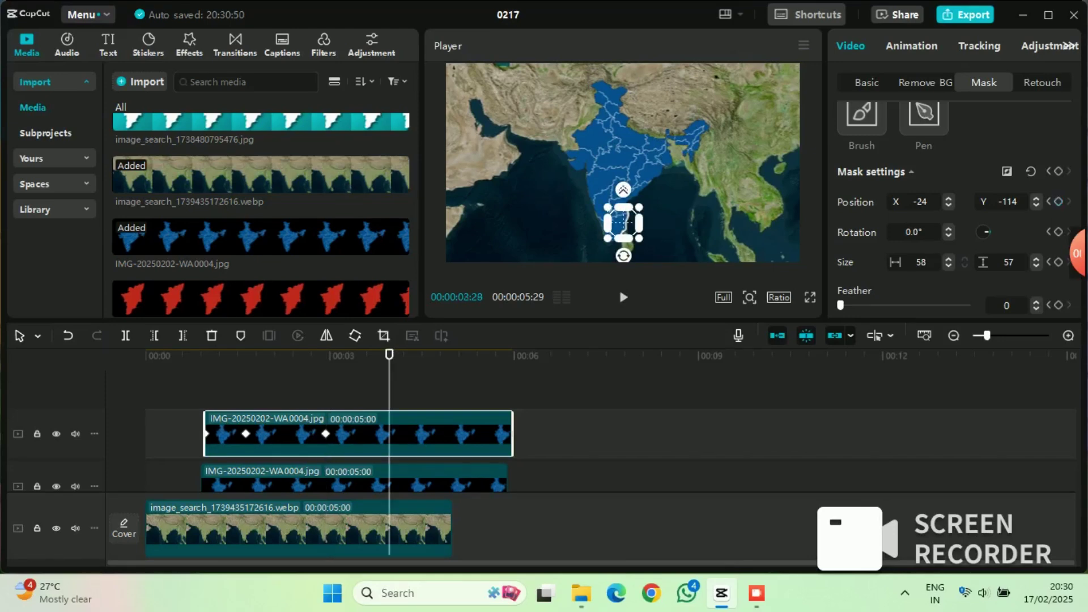
drag(624, 223, 590, 175)
drag(583, 170, 608, 92)
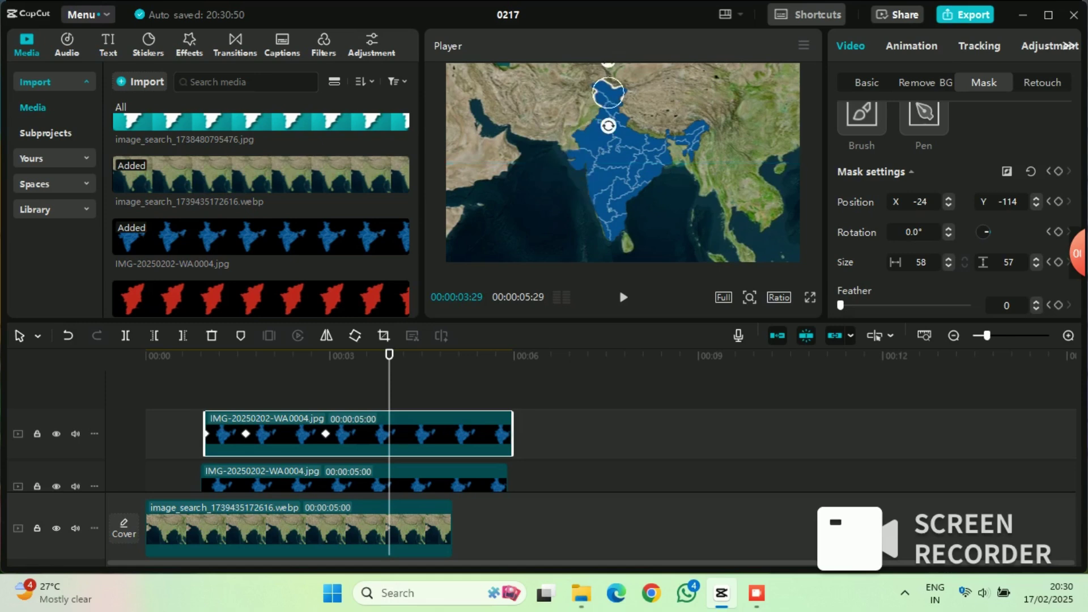
- At 00:00:04:13, enlarge the circle mask to about 594 by 590 so that it covers the whole India outline
click(418, 355)
drag(624, 108, 648, 132)
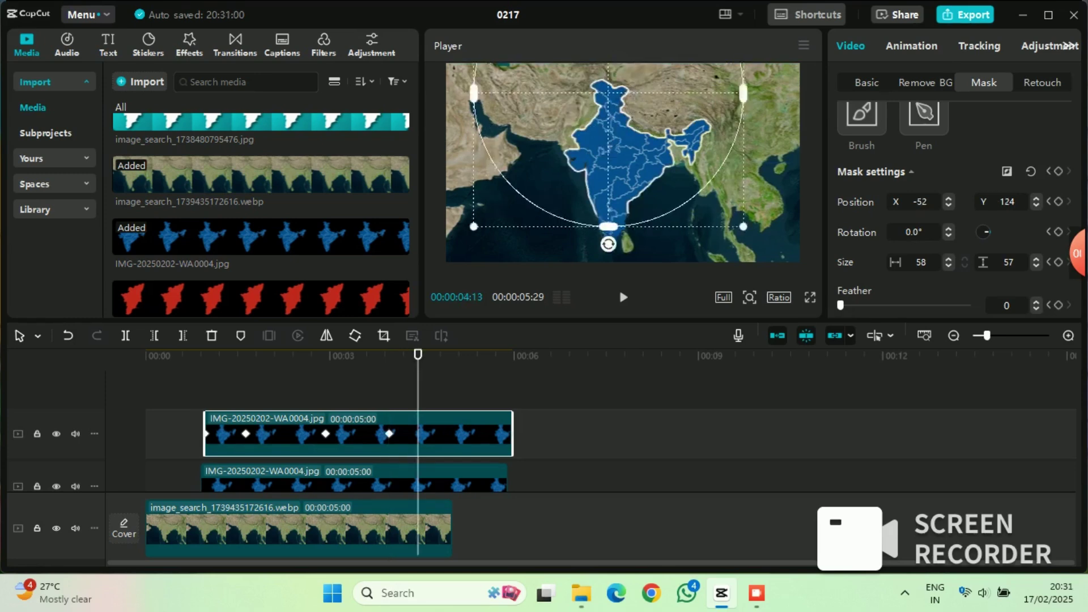
drag(744, 226, 770, 254)
- Play the outline reveal from the start of the timeline to check the mask animation
key(space)
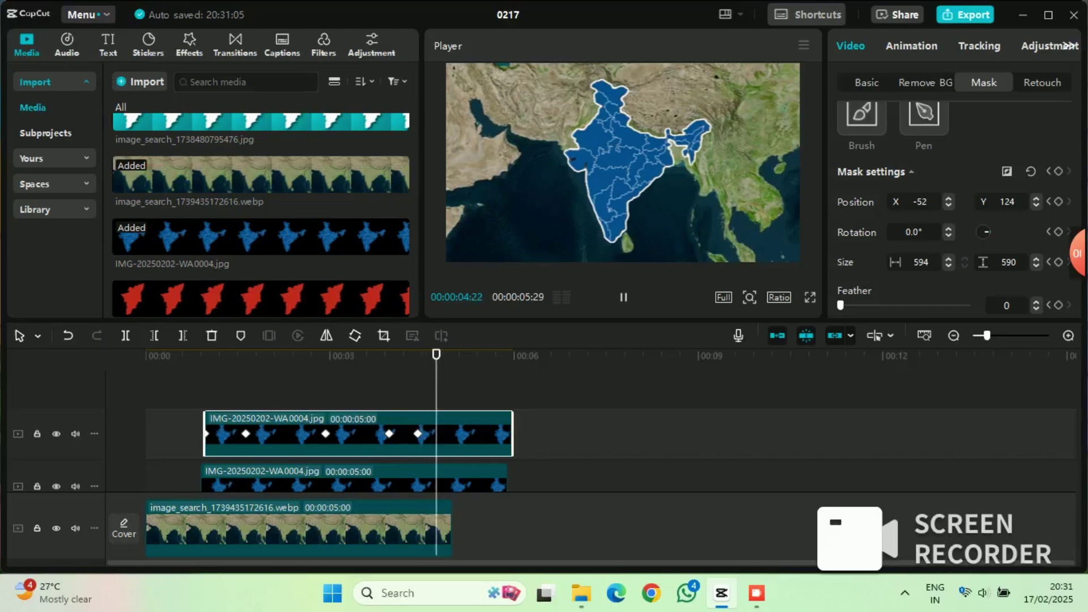
key(space)
drag(440, 355, 146, 356)
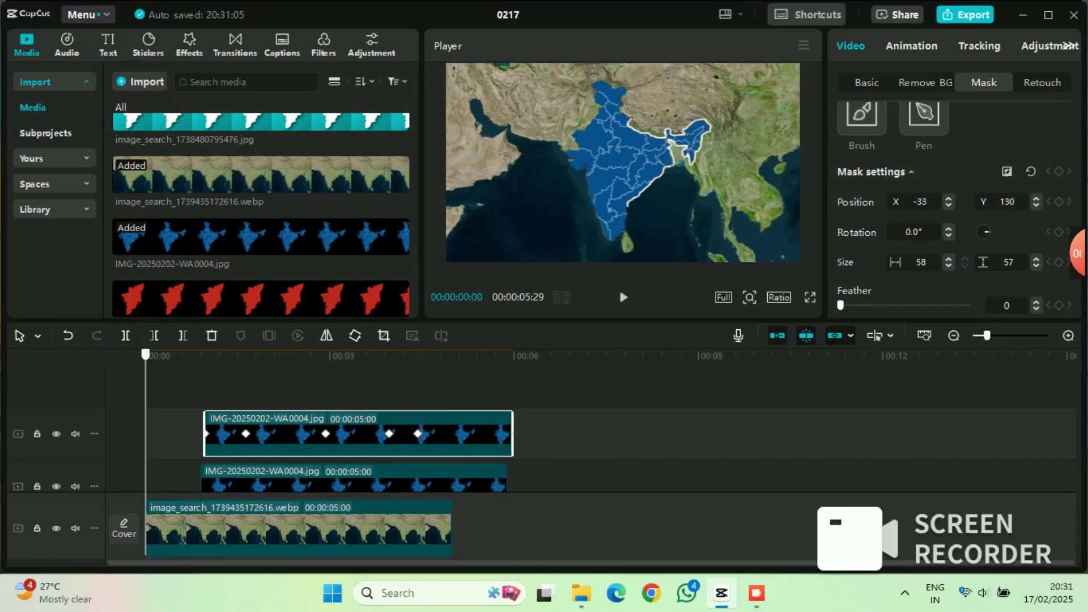
key(space)
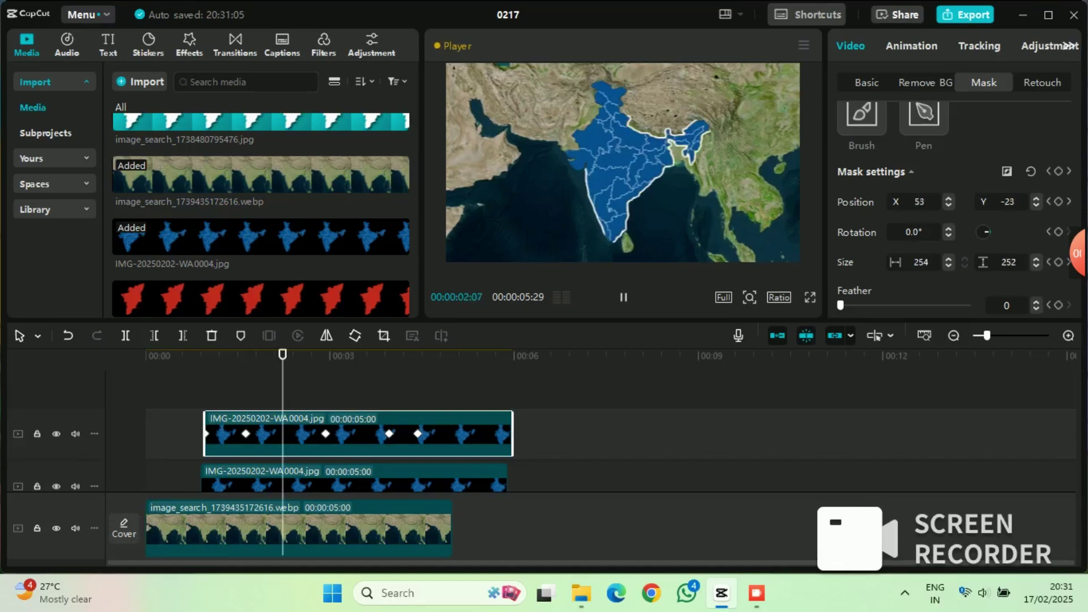
key(space)
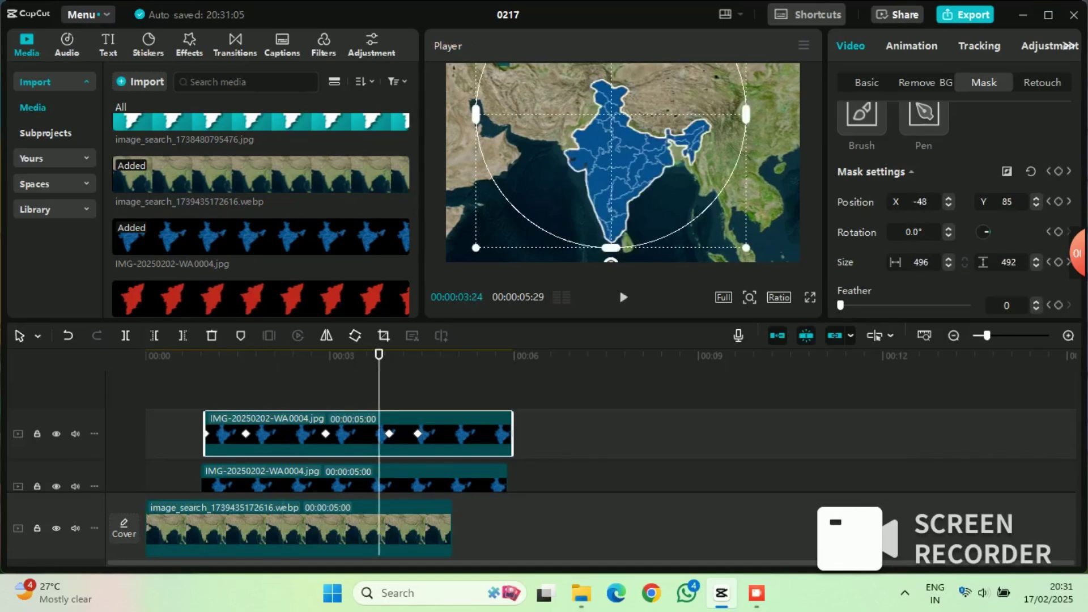
drag(379, 356, 309, 356)
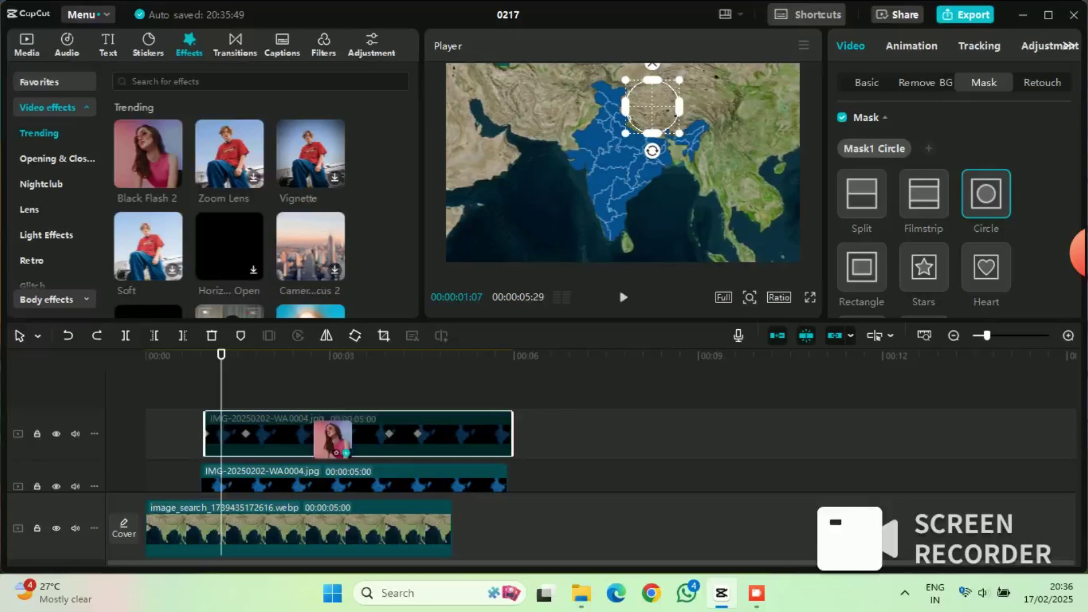
- Apply the Black Flash 2 effect to the upper India clip and trim its start to about 4 seconds on the timeline
drag(348, 447, 352, 448)
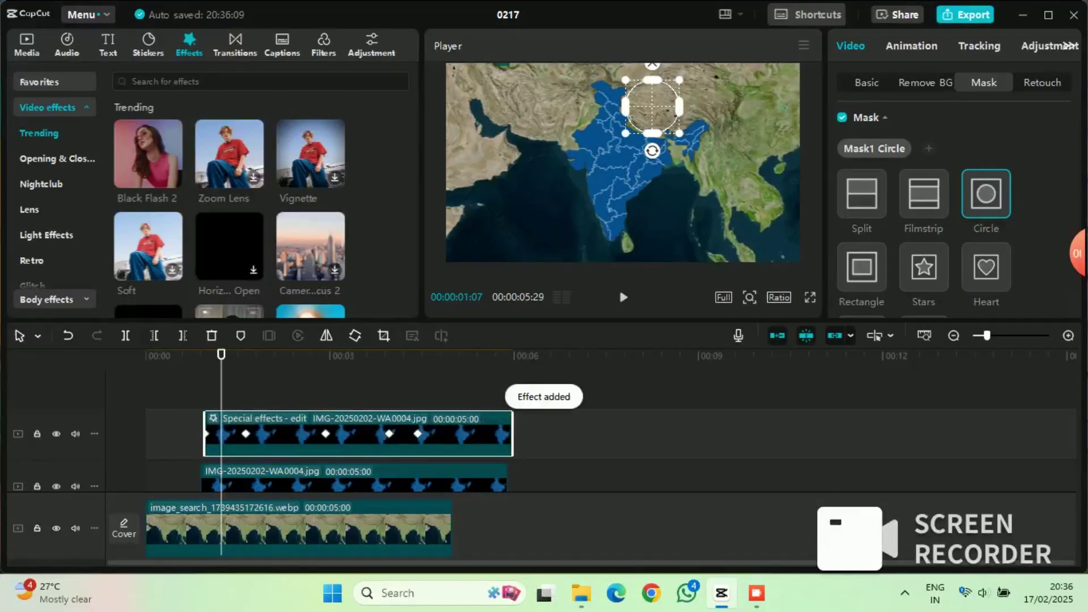
click(340, 433)
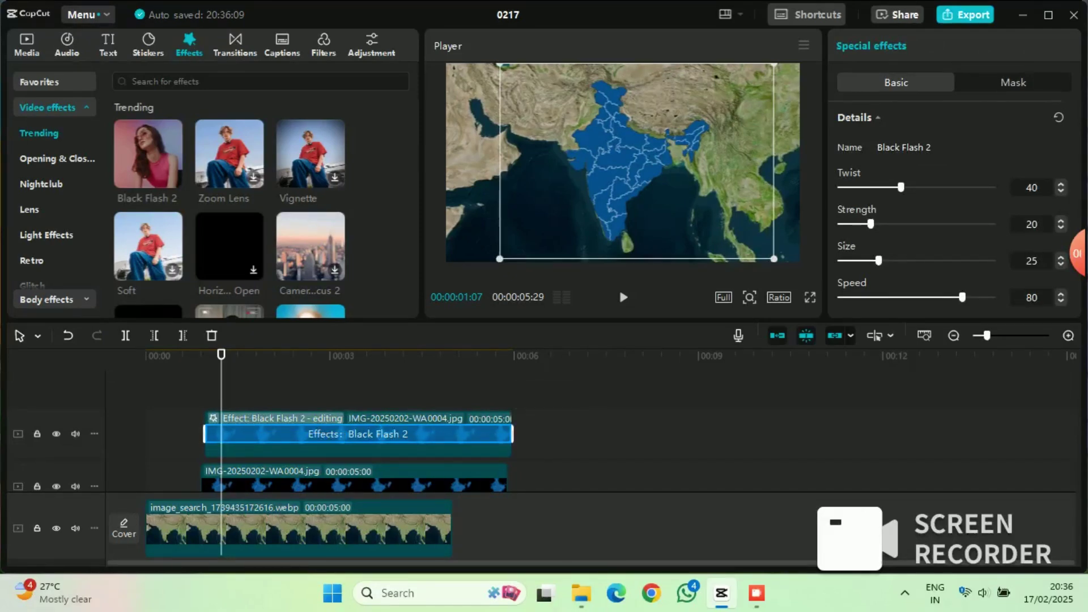
drag(205, 434, 408, 434)
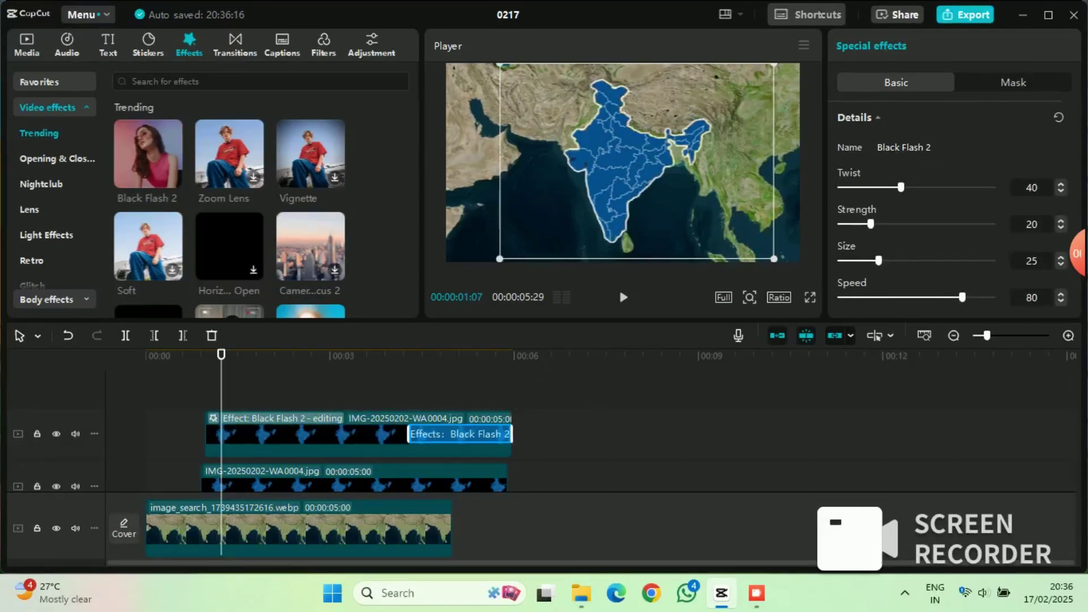
key(space)
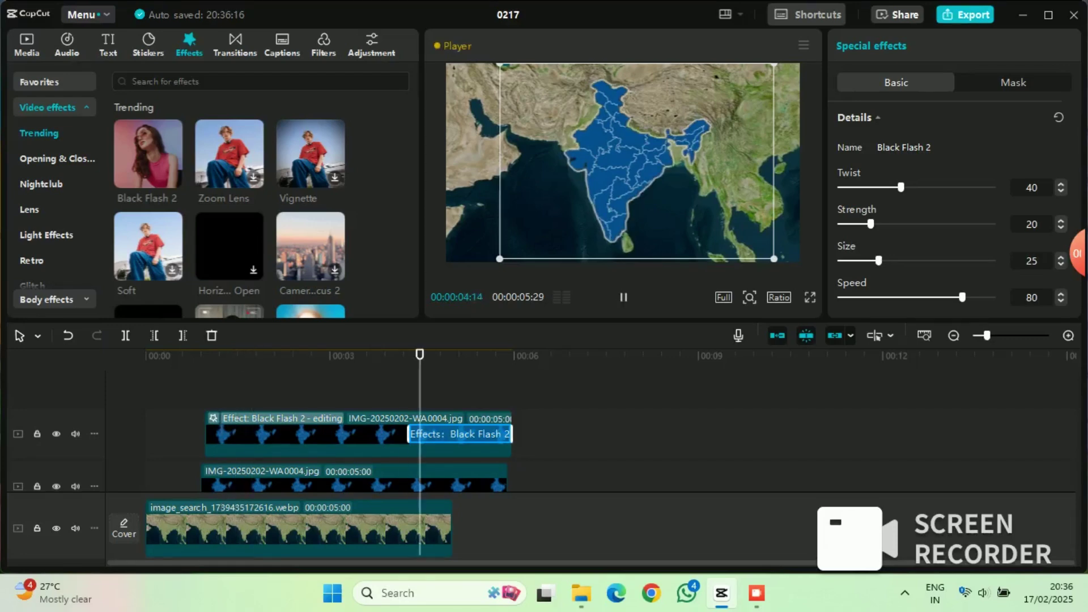
key(space)
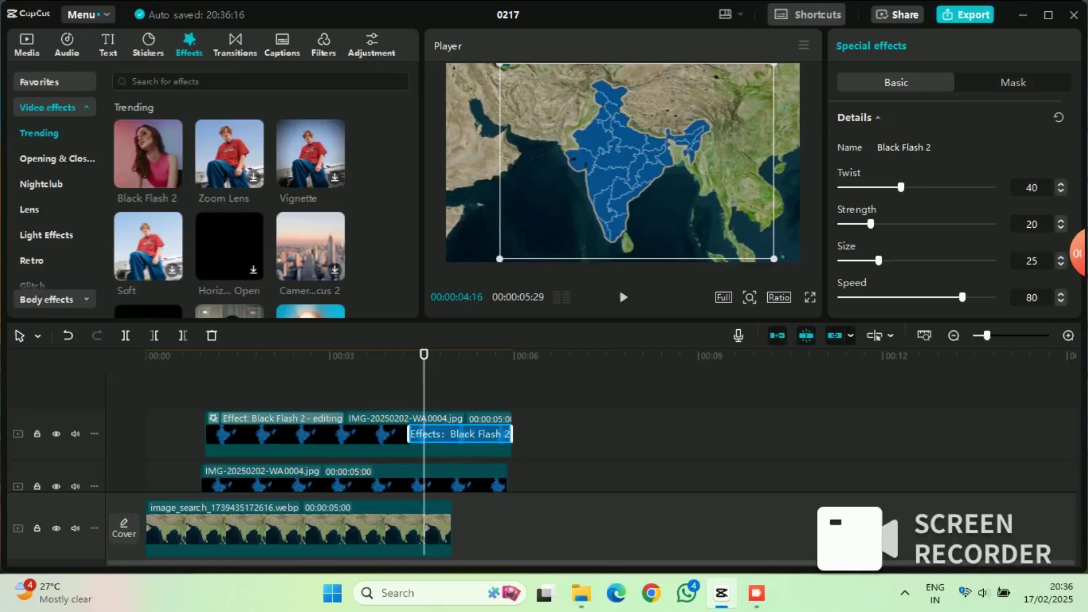
drag(408, 434, 392, 434)
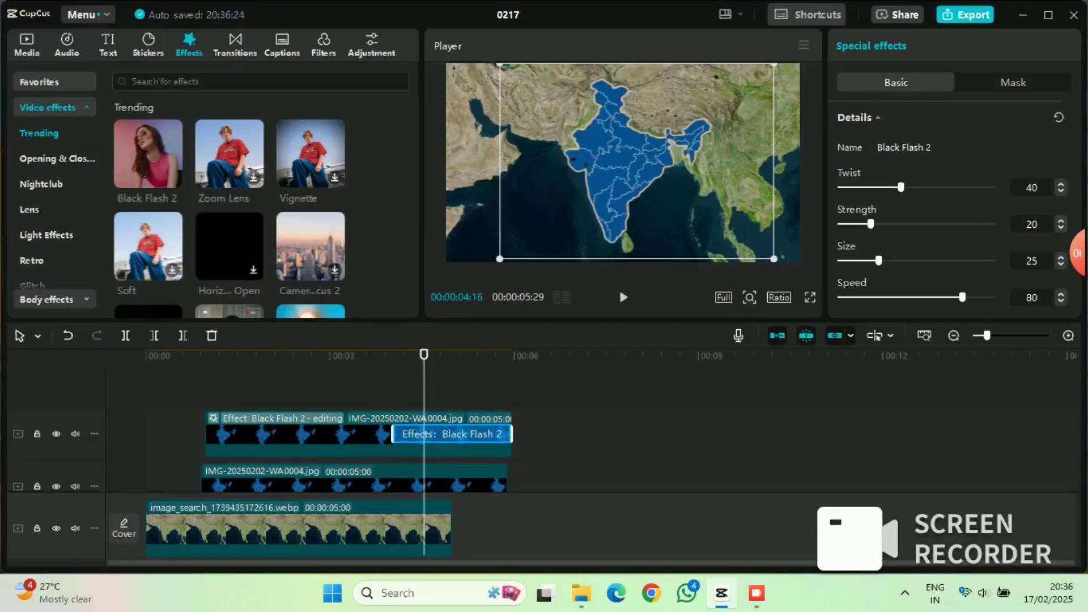
- Add a default text clip at 00:00:04:10 and clear its placeholder wording
mouse_move(424, 354)
mouse_down()
mouse_move(385, 355)
mouse_move(411, 354)
mouse_up()
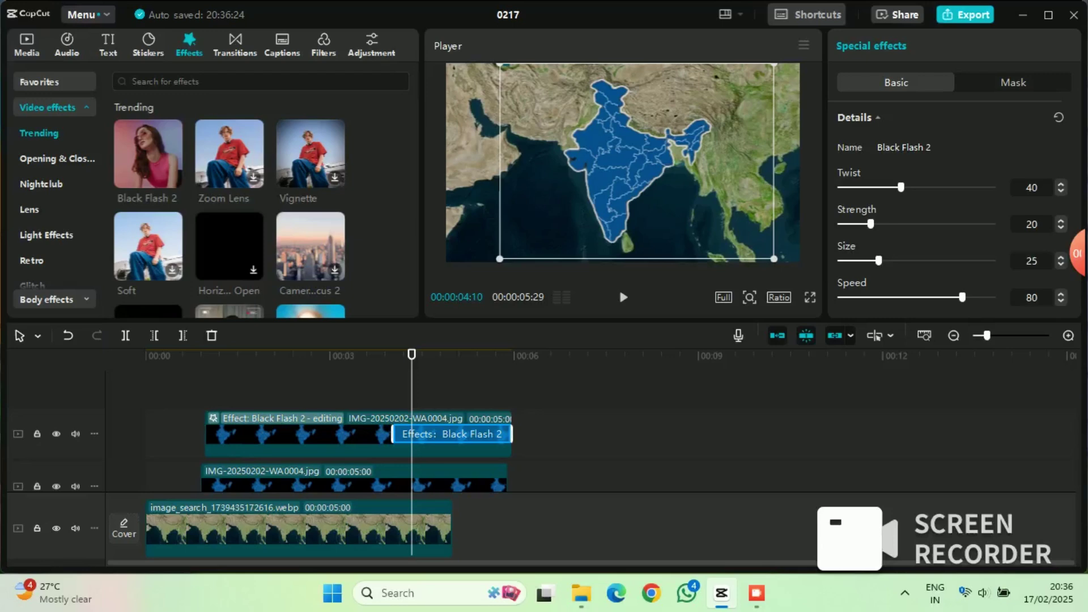
click(107, 44)
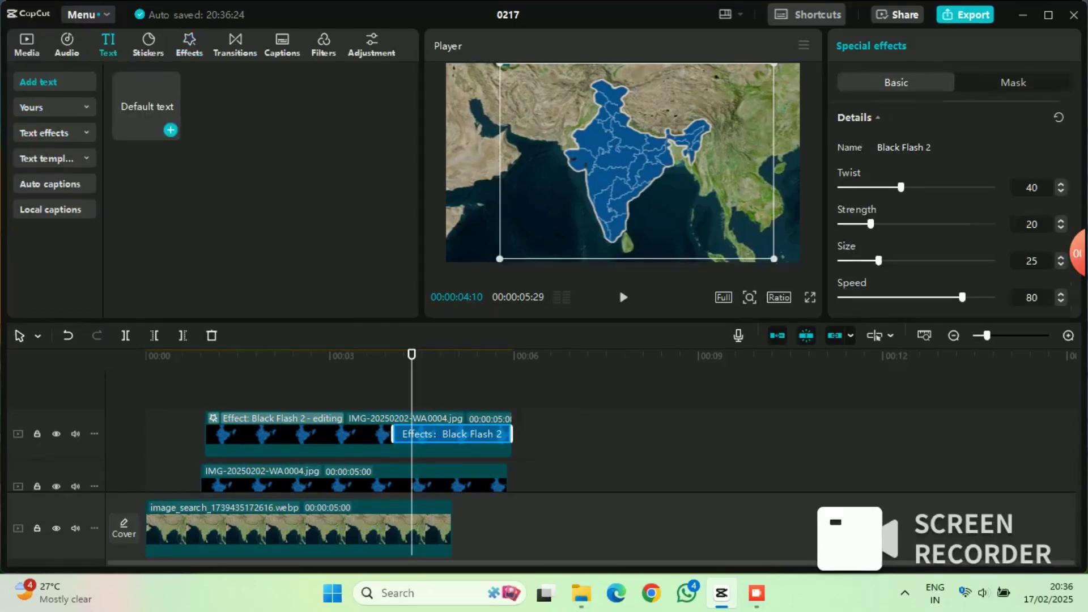
click(147, 110)
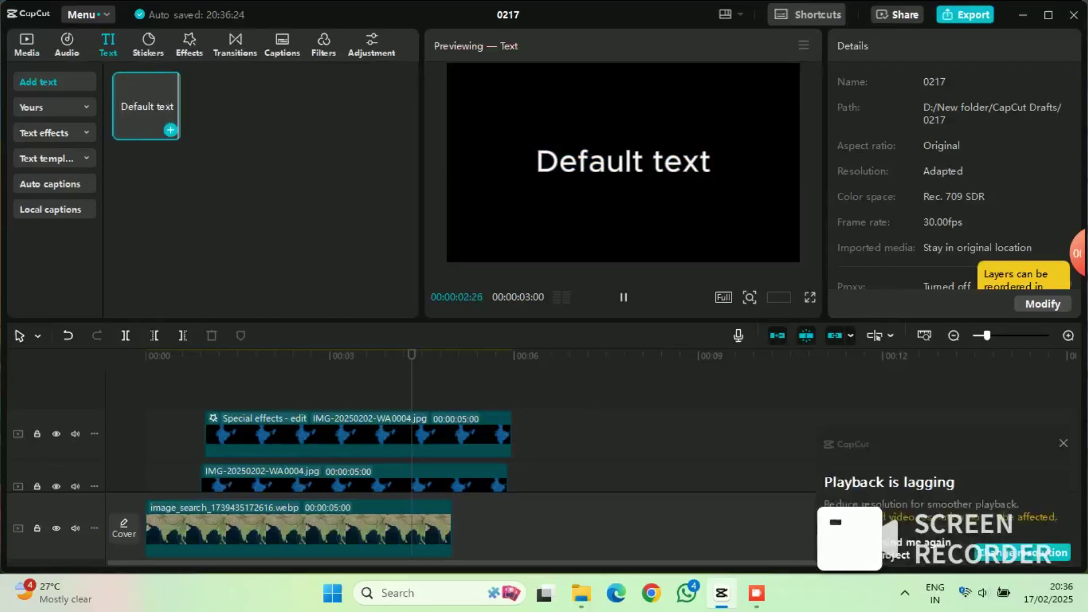
click(171, 130)
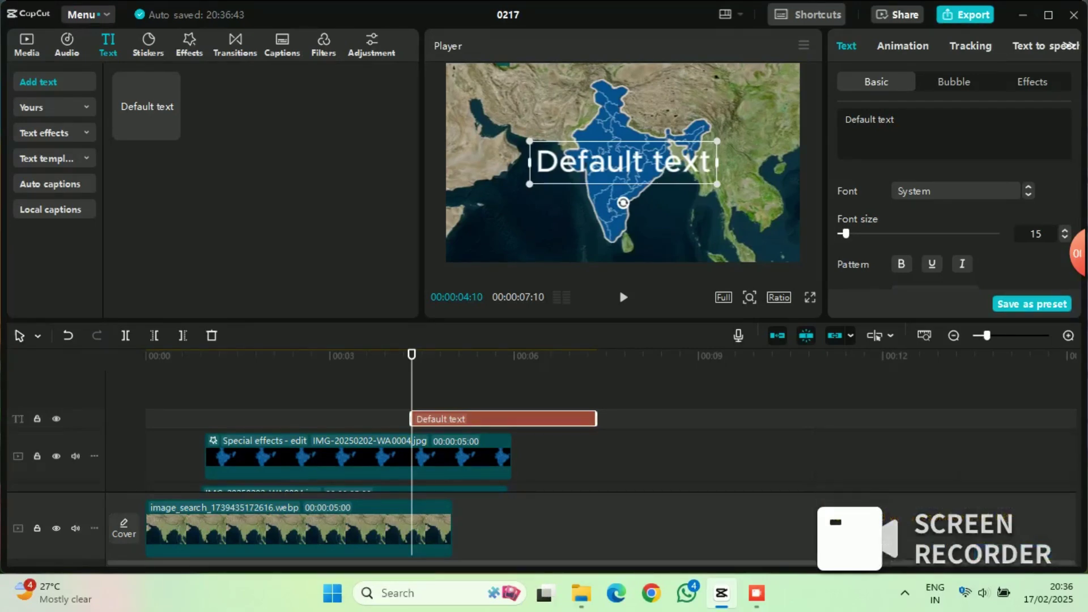
click(894, 119)
key(ctrl+a)
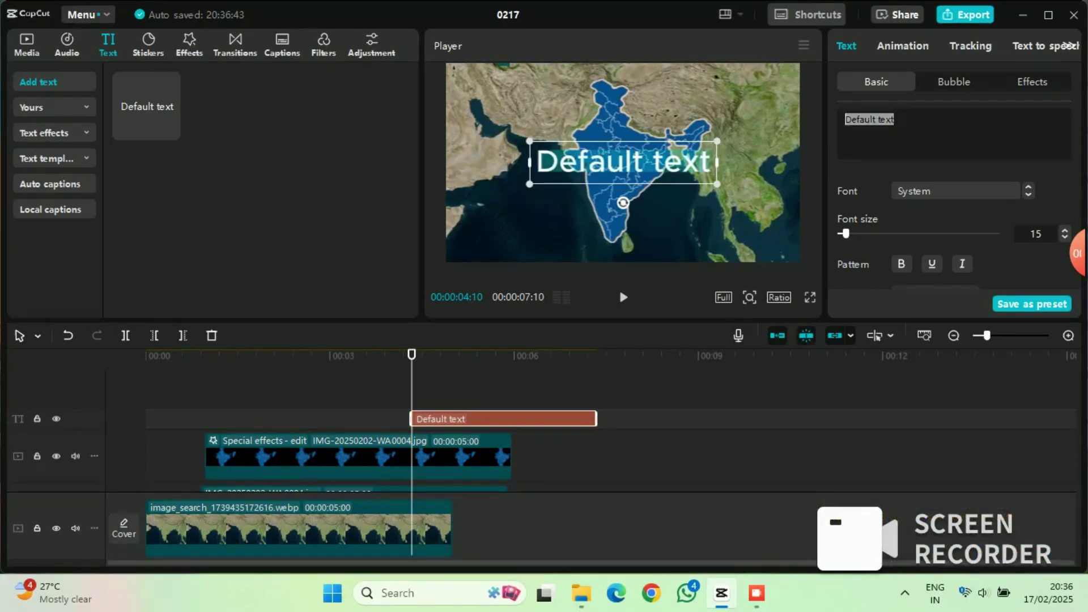
key(BackSpace)
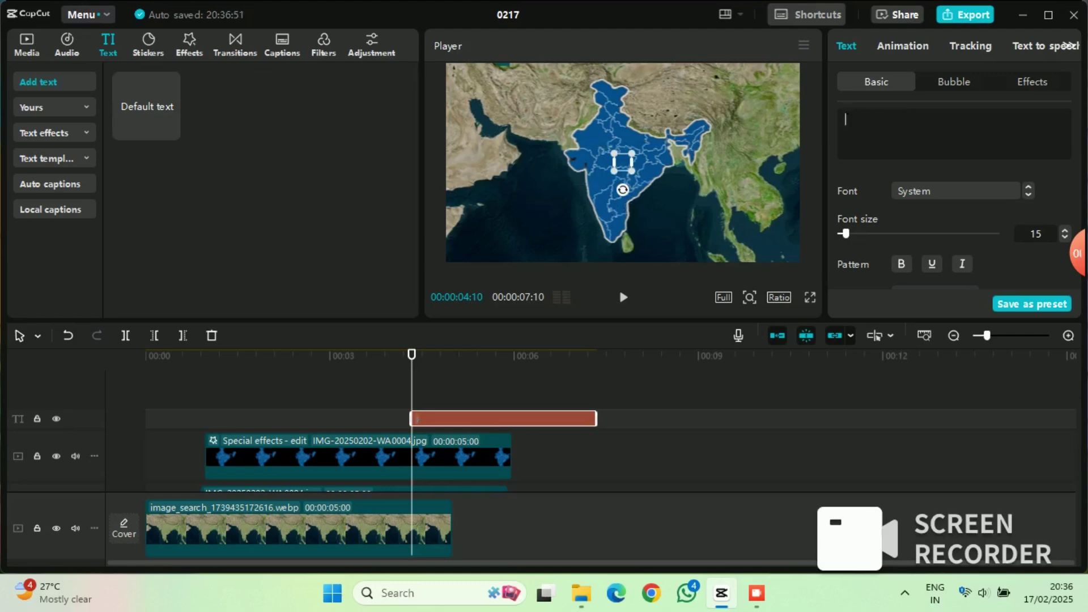
text(indian)
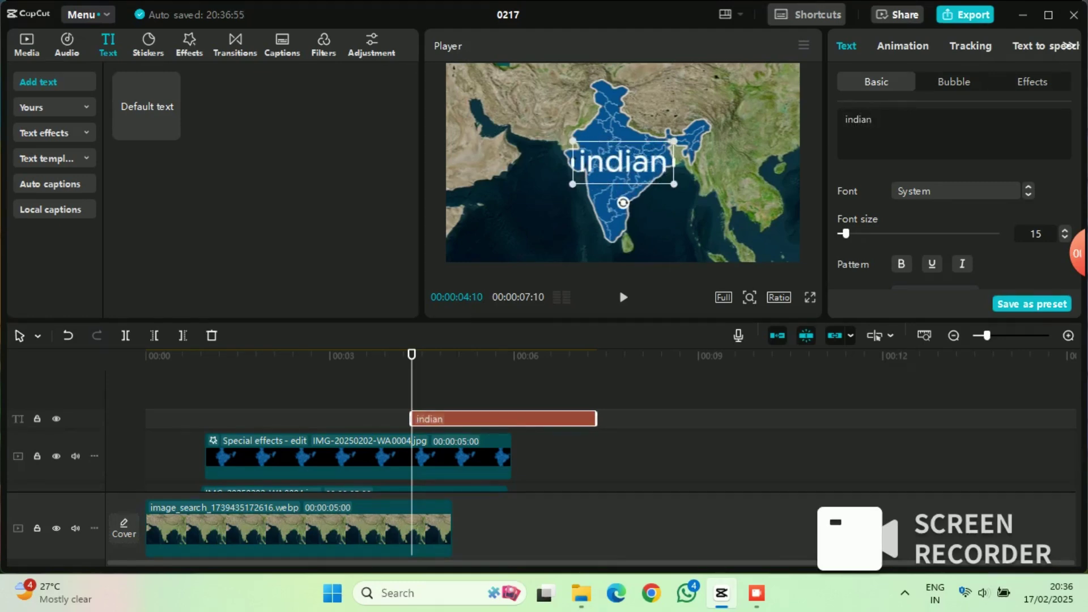
key(BackSpace)
key(BackSpace)
key(BackSpace)
key(BackSpace)
key(BackSpace)
key(BackSpace)
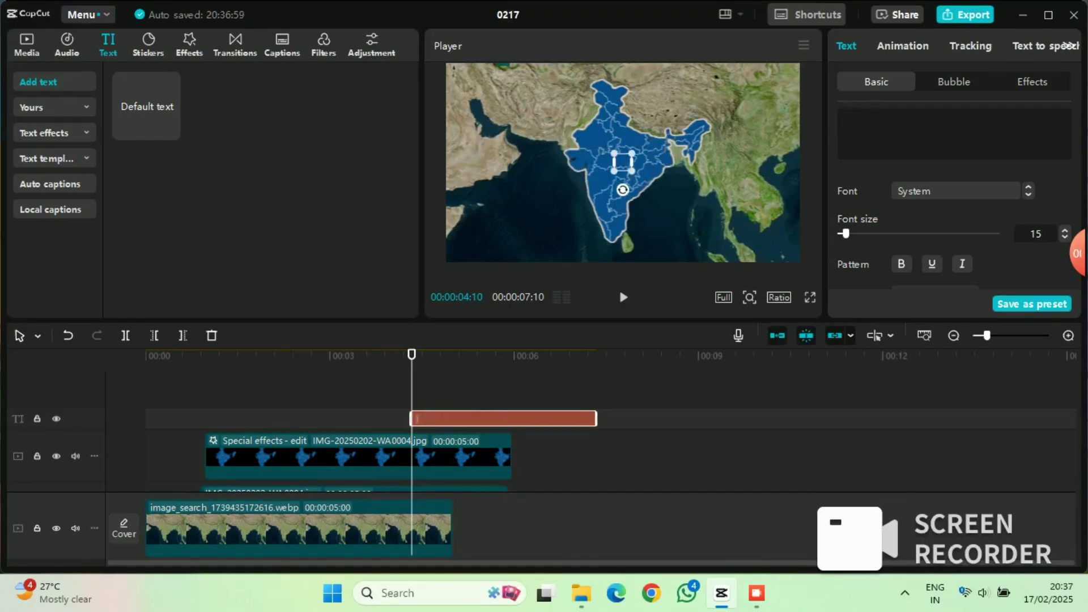
- Enter INDIA as the wording of the text clip over the map
text(INDI)
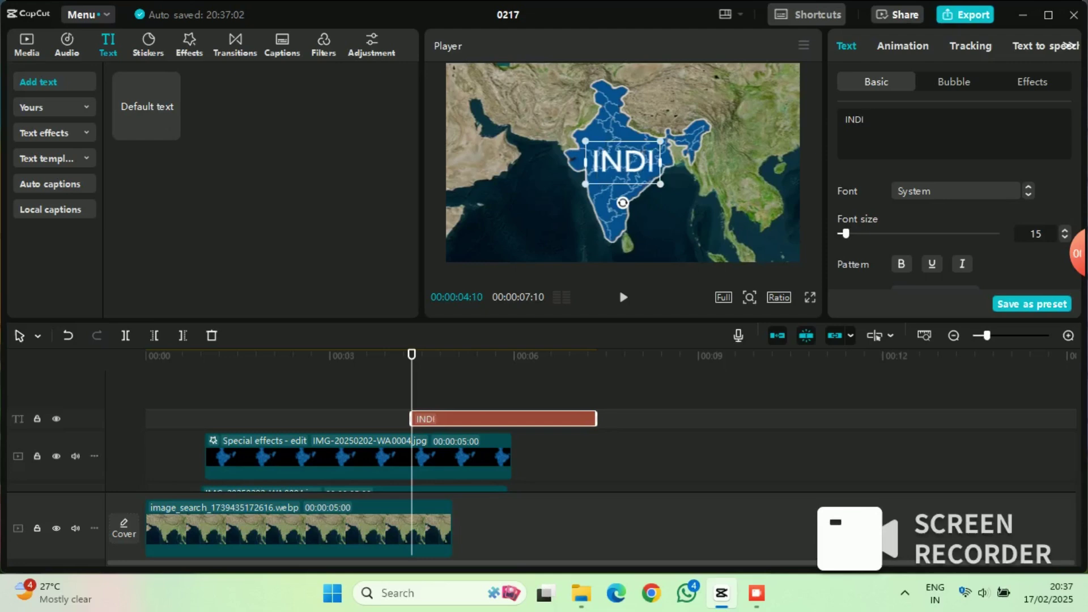
text(A)
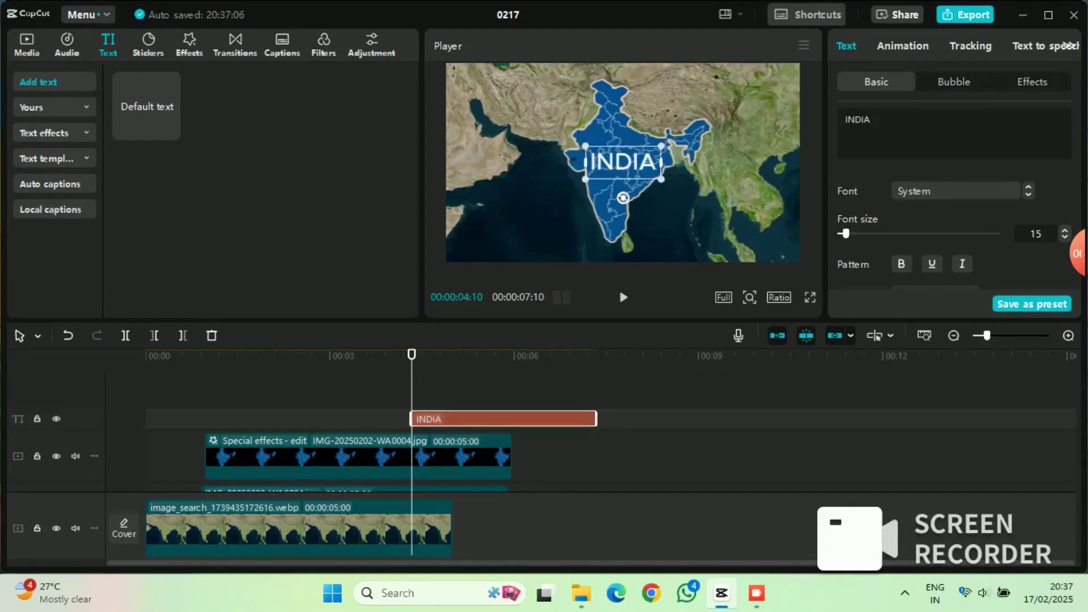
- Shorten the INDIA text clip to end at 00:00:05:29 with the upper India clip and apply the Type 2 entrance animation
drag(596, 419, 513, 418)
click(953, 82)
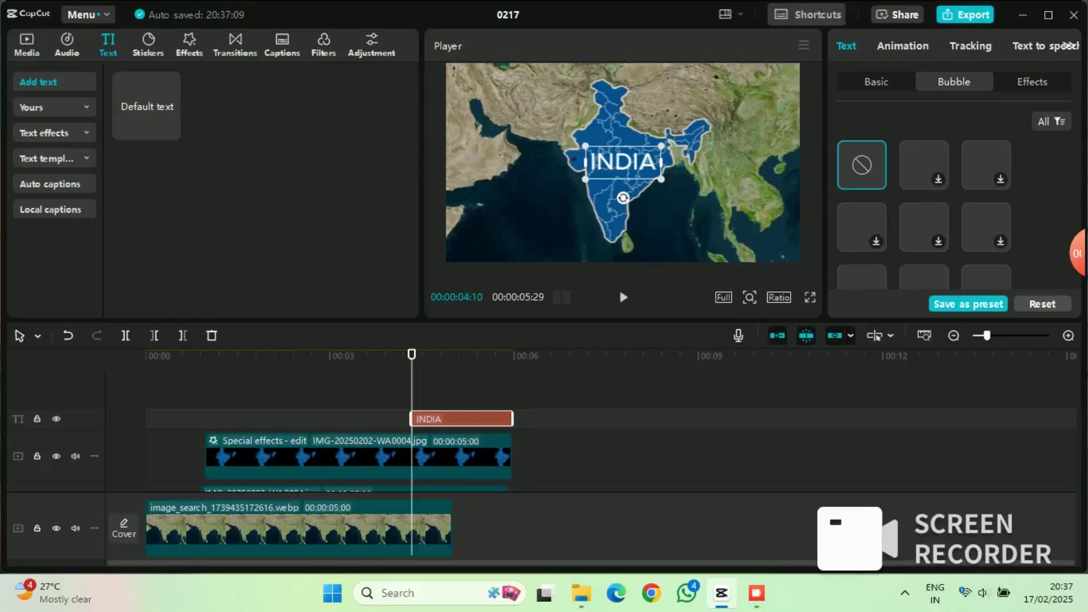
click(902, 46)
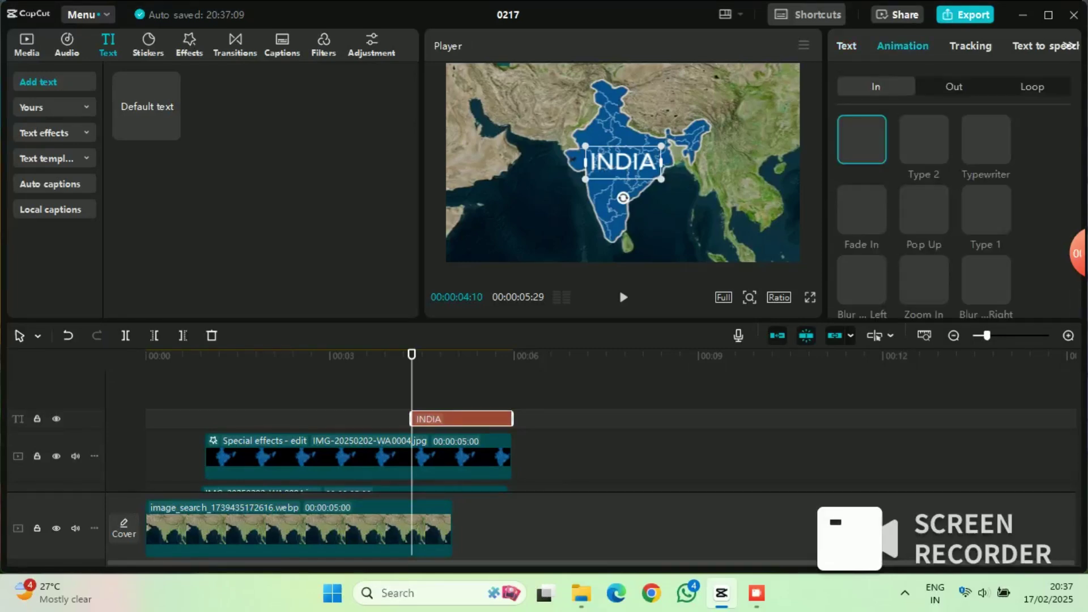
mouse_move(1077, 253)
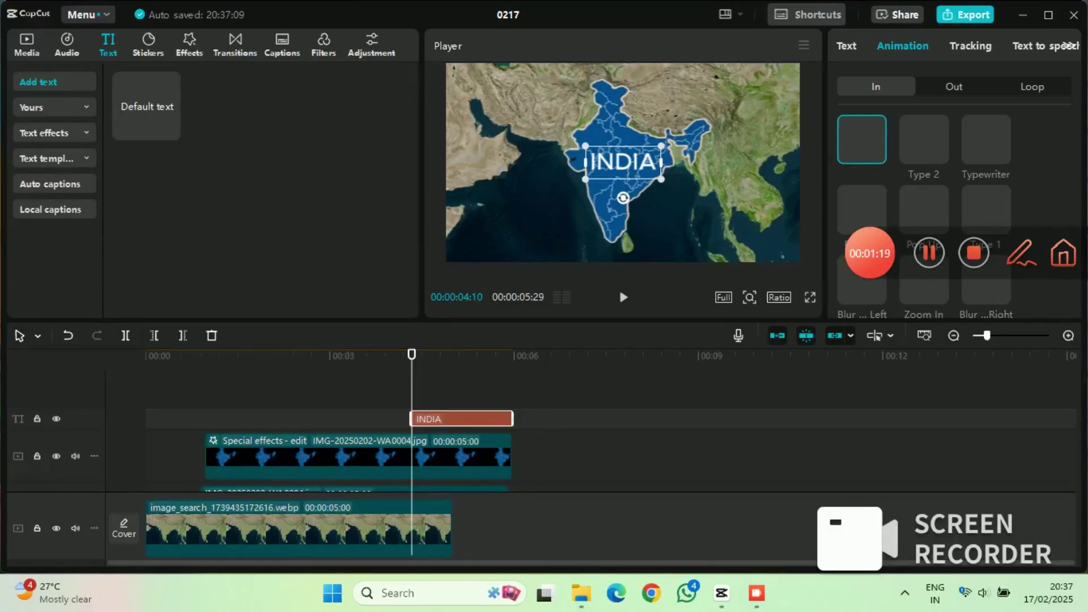
click(924, 140)
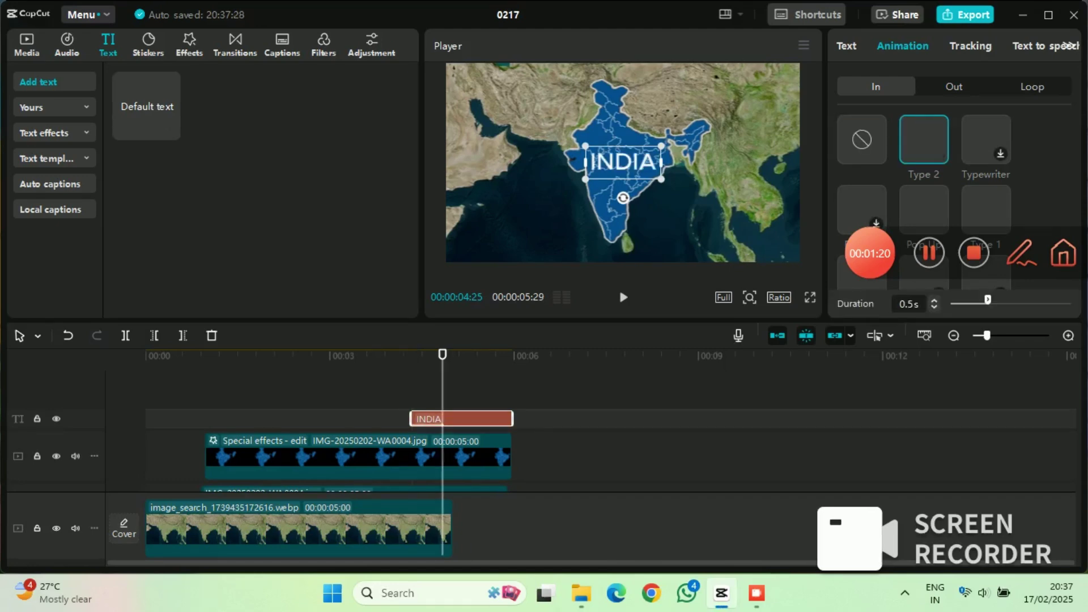
- Extend the end of the satellite map clip to make it 00:00:05:29 long, matching the clips above
click(445, 528)
scroll(445, 528, down, 1)
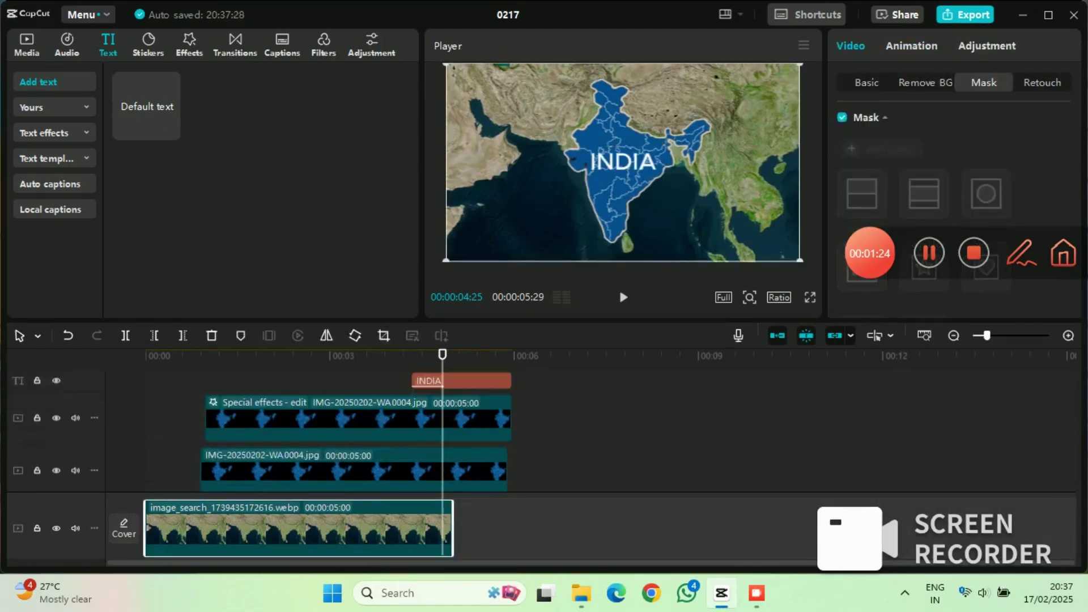
drag(453, 528, 513, 528)
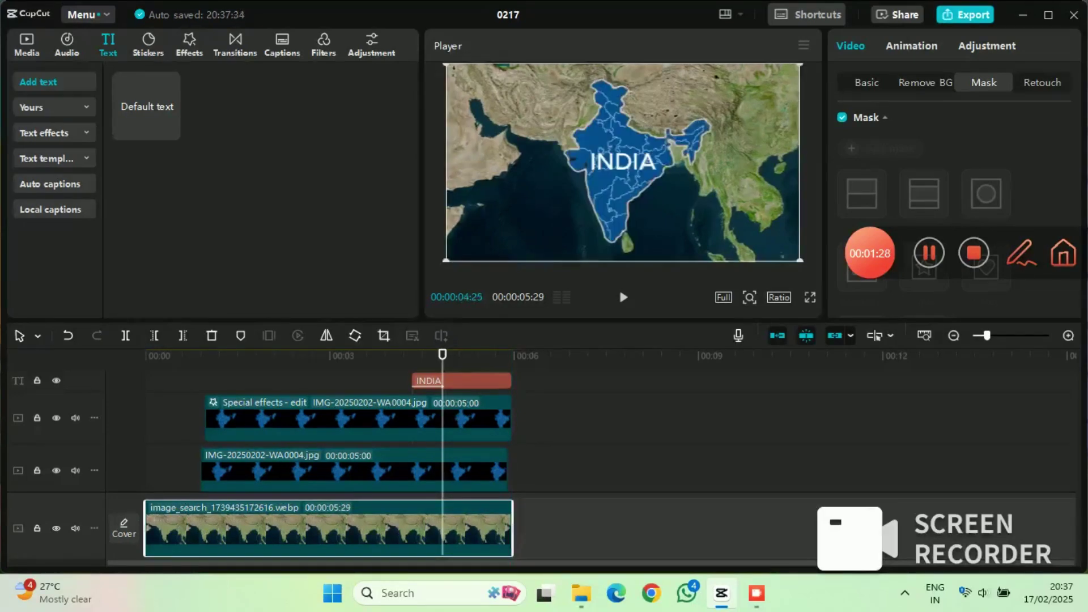
- Add a circle mask to the lower India clip at 00:00:00:29 and shrink it to a small circle over central India
drag(443, 355, 227, 354)
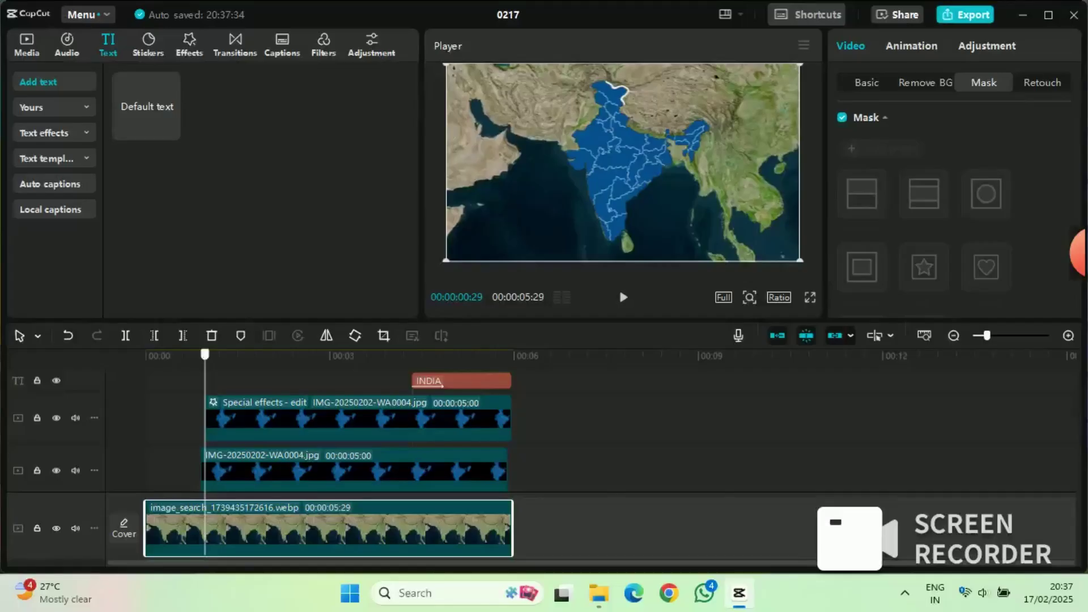
click(354, 470)
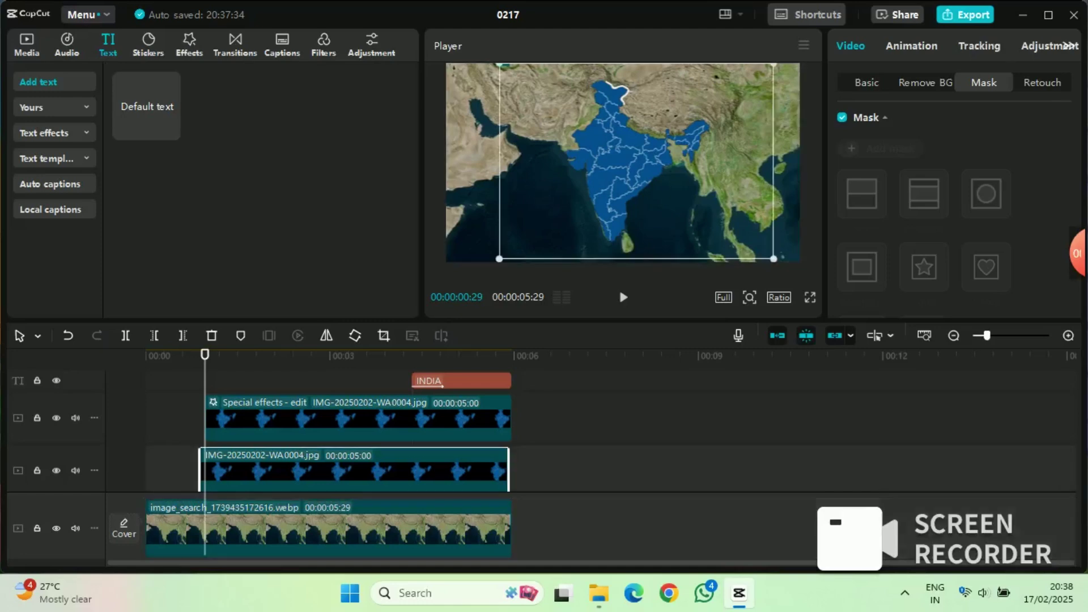
click(924, 83)
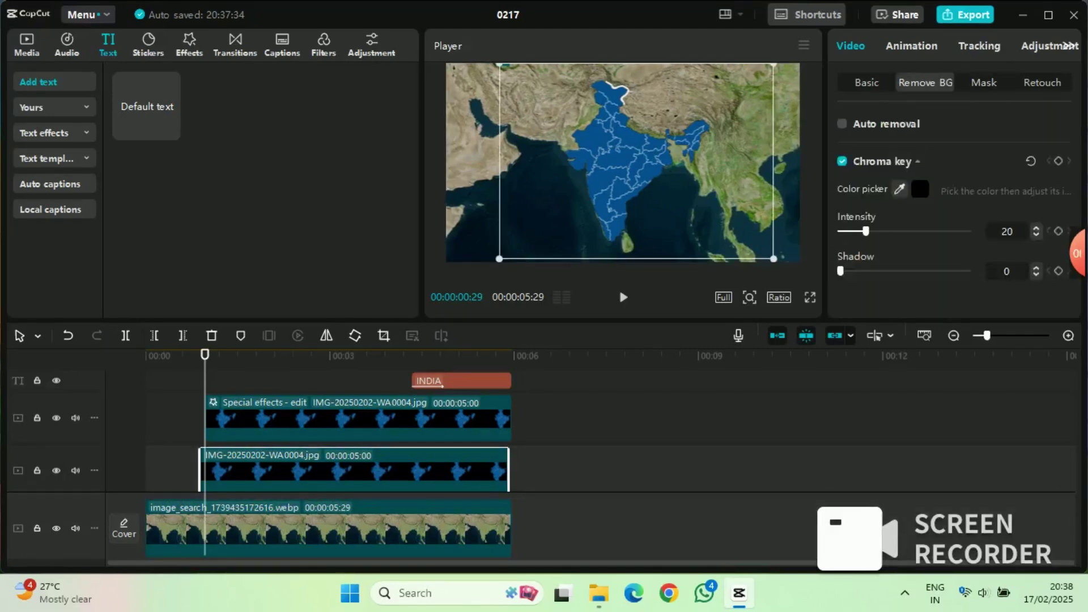
click(984, 82)
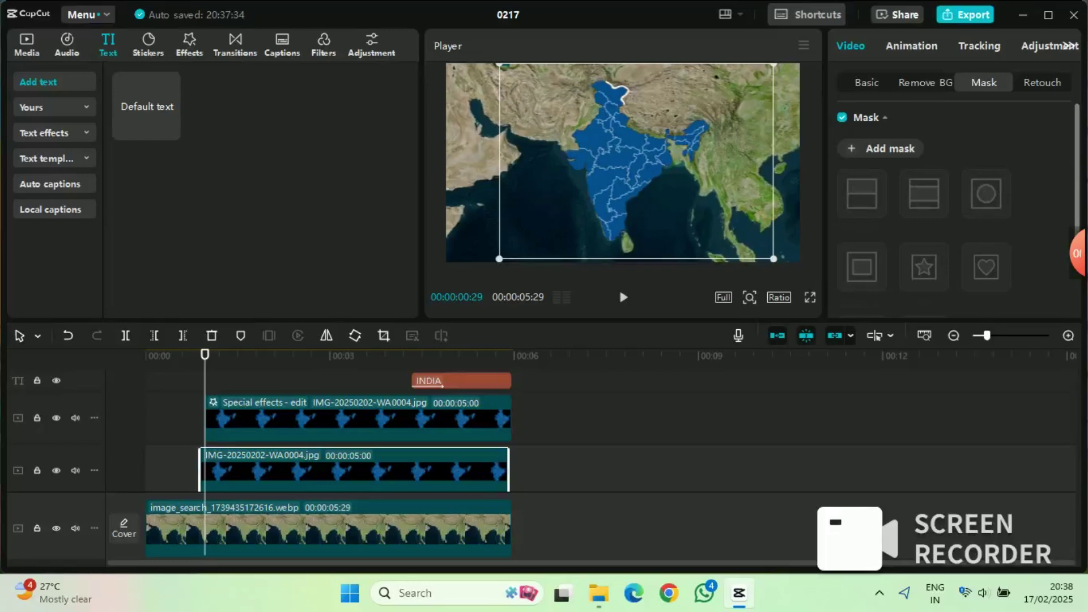
click(881, 149)
click(985, 194)
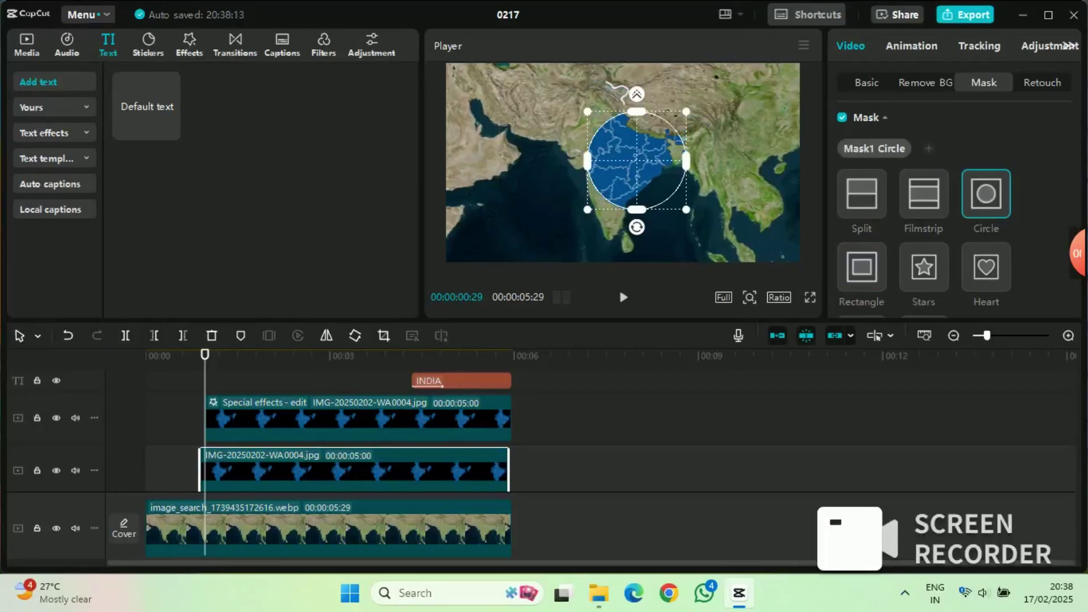
drag(686, 210, 616, 116)
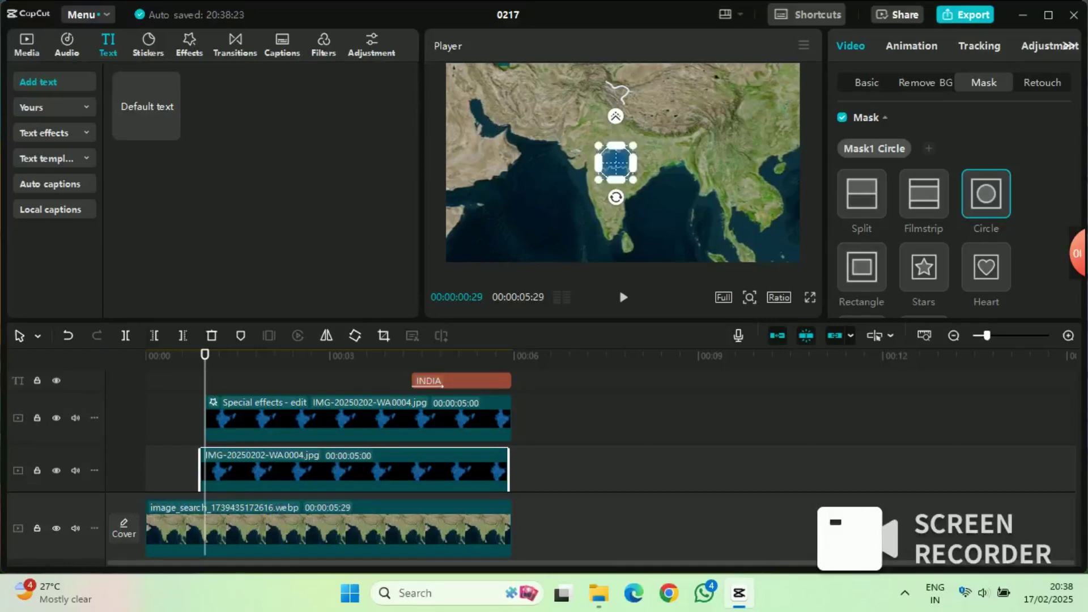
- Set a keyframe for all mask settings of the lower India clip at 00:00:00:29
scroll(959, 210, down, 2)
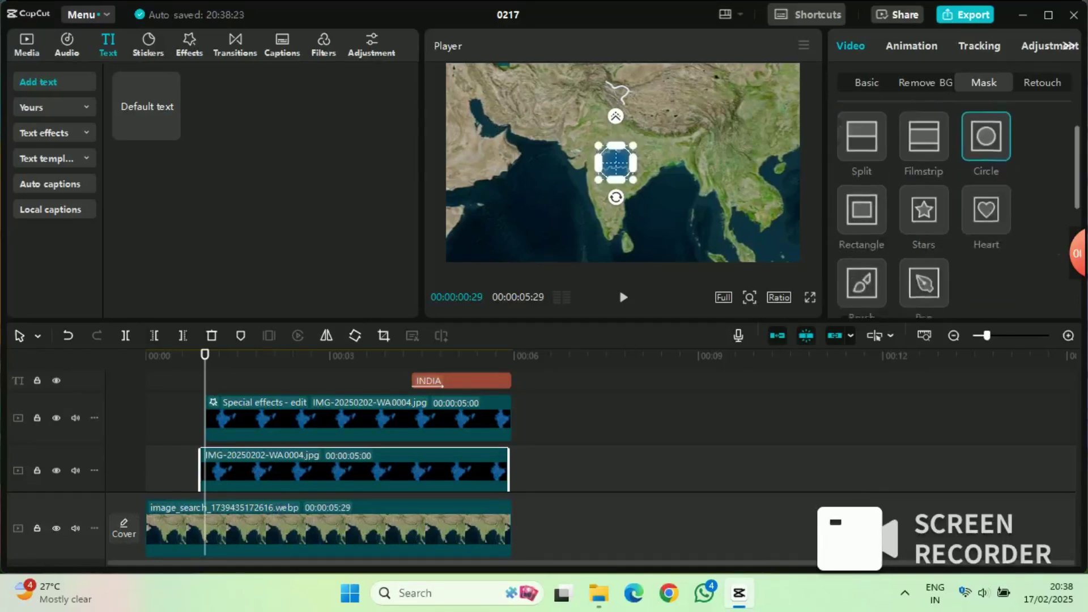
scroll(952, 209, down, 2)
click(1058, 229)
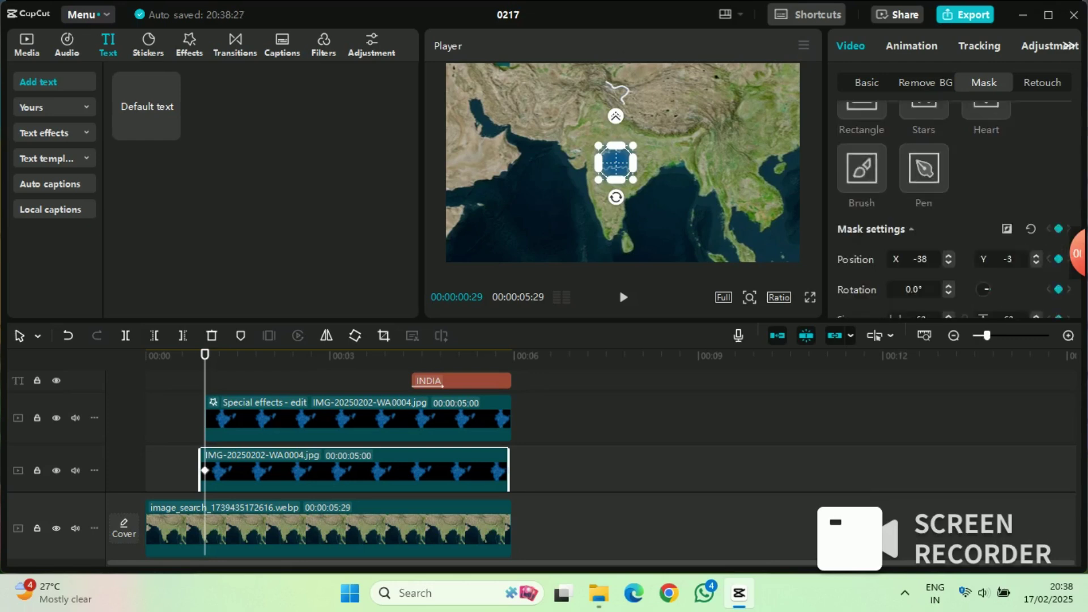
- Enlarge the circle mask at 00:00:01:10 and again at 00:00:02:05 until it covers all of India, animating the fill's reveal
key(space)
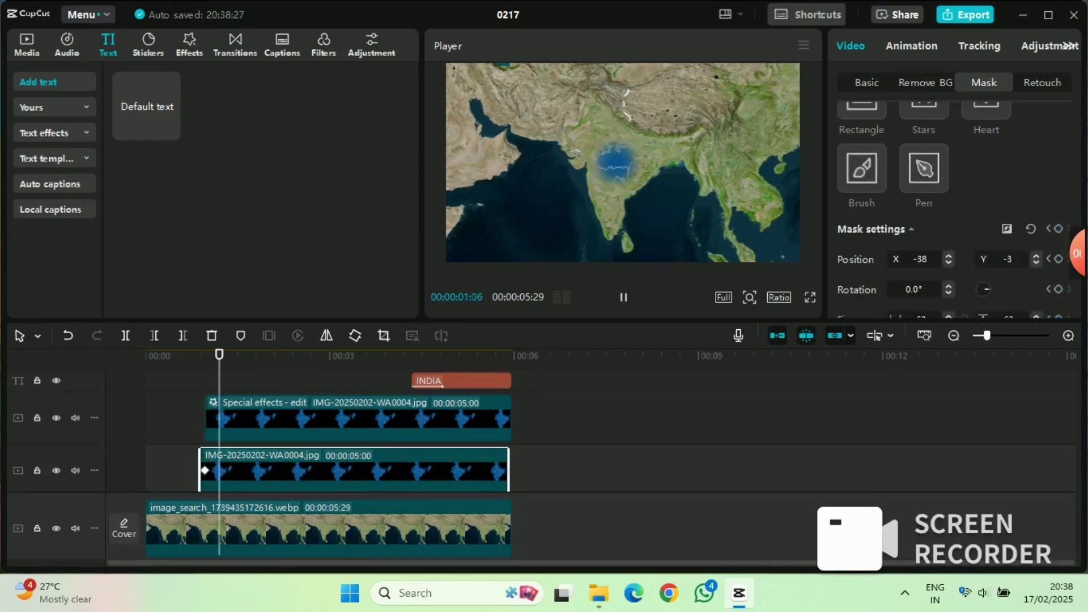
key(space)
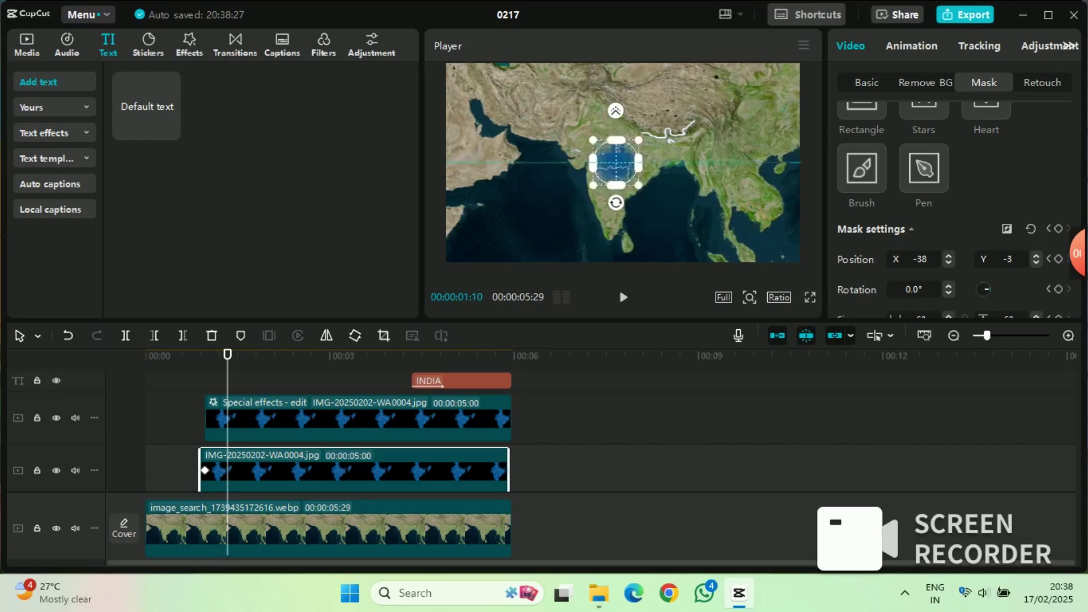
drag(638, 185, 657, 203)
key(space)
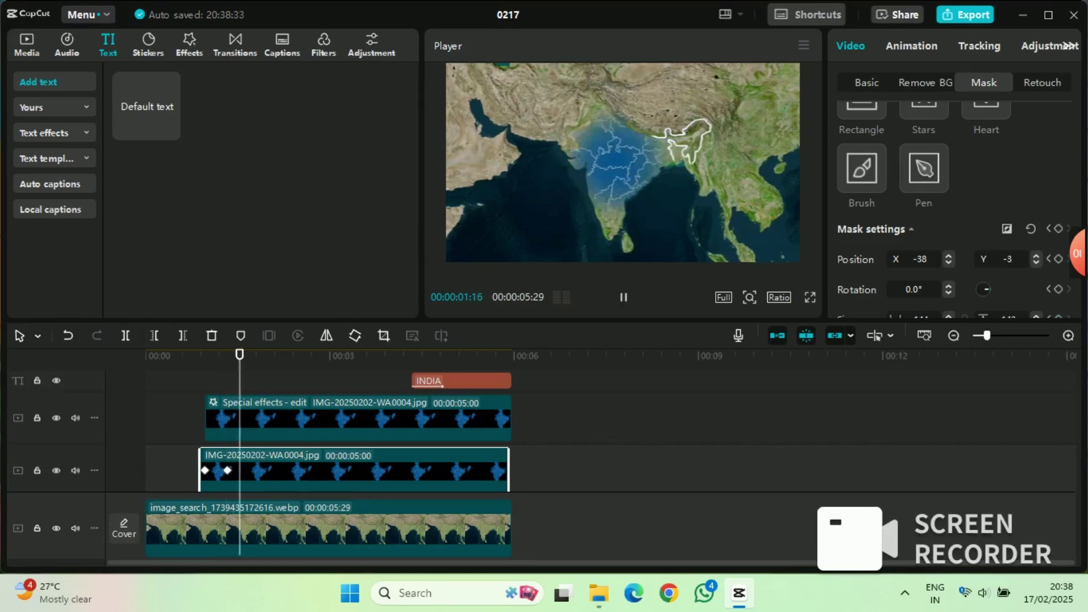
key(space)
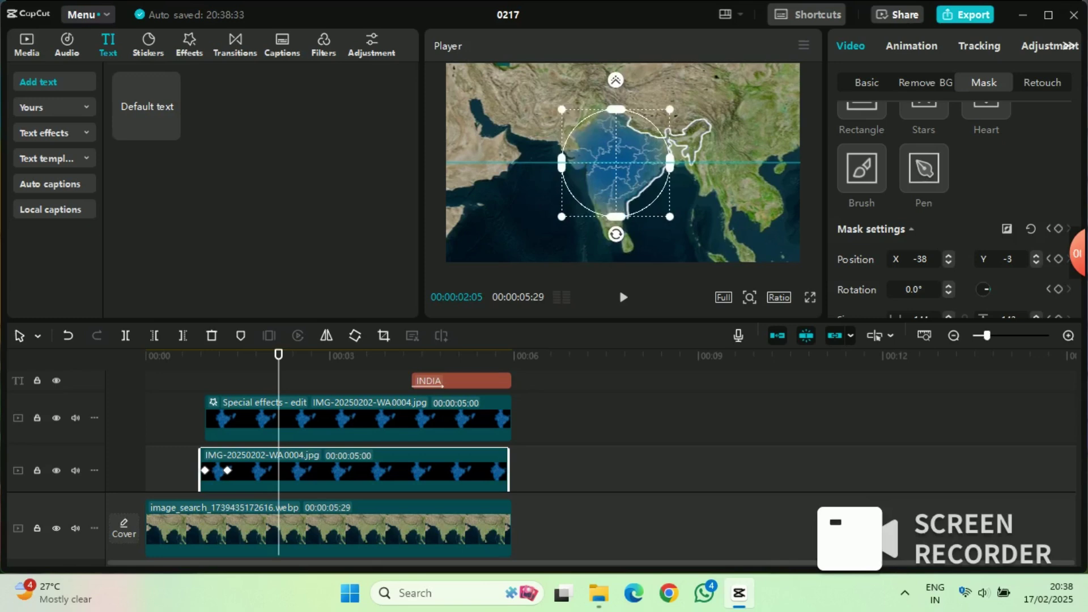
drag(669, 216, 738, 285)
- Play the remaining animation and replay it from the timeline's start to check the circular reveal and the INDIA title
key(space)
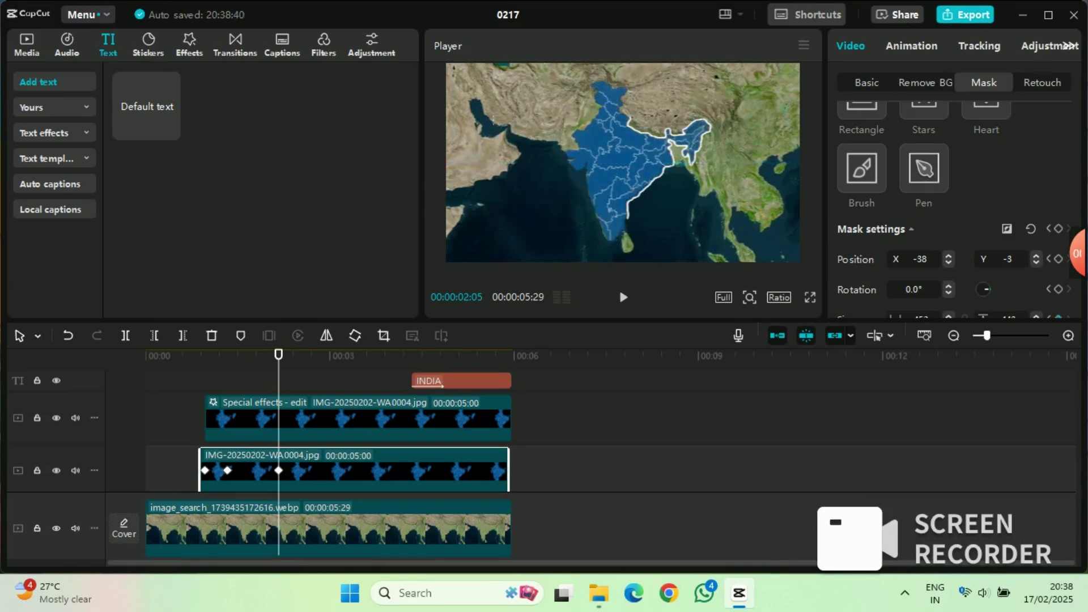
key(space)
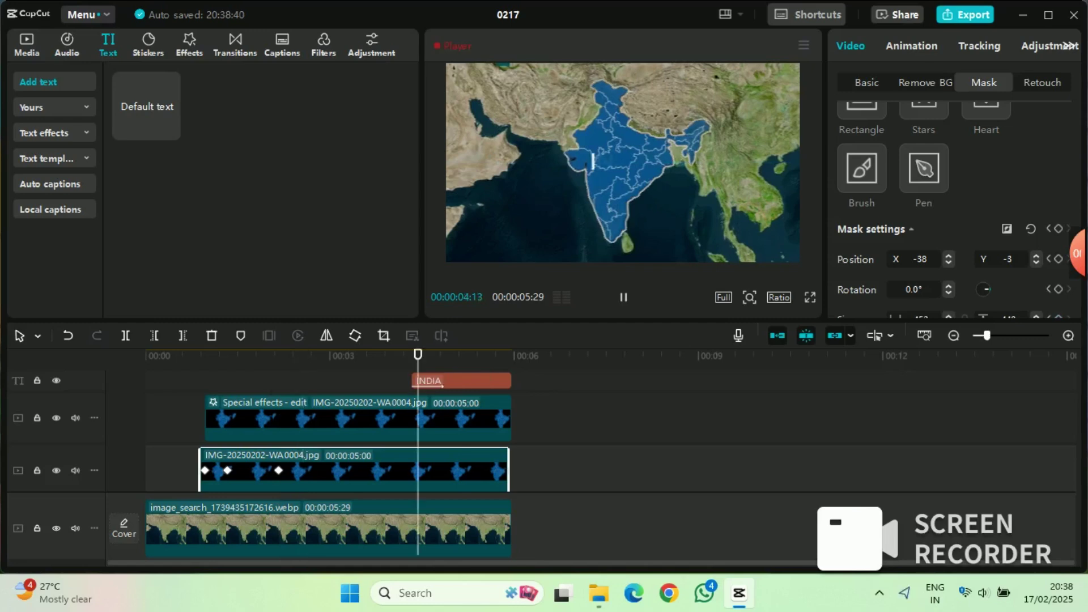
key(space)
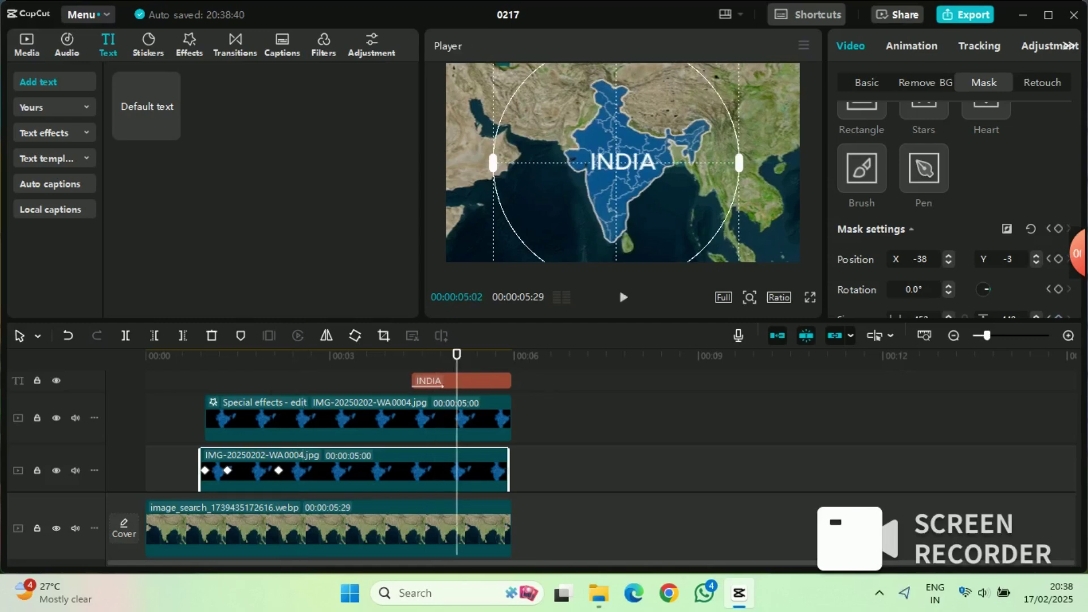
drag(456, 354, 145, 355)
key(space)
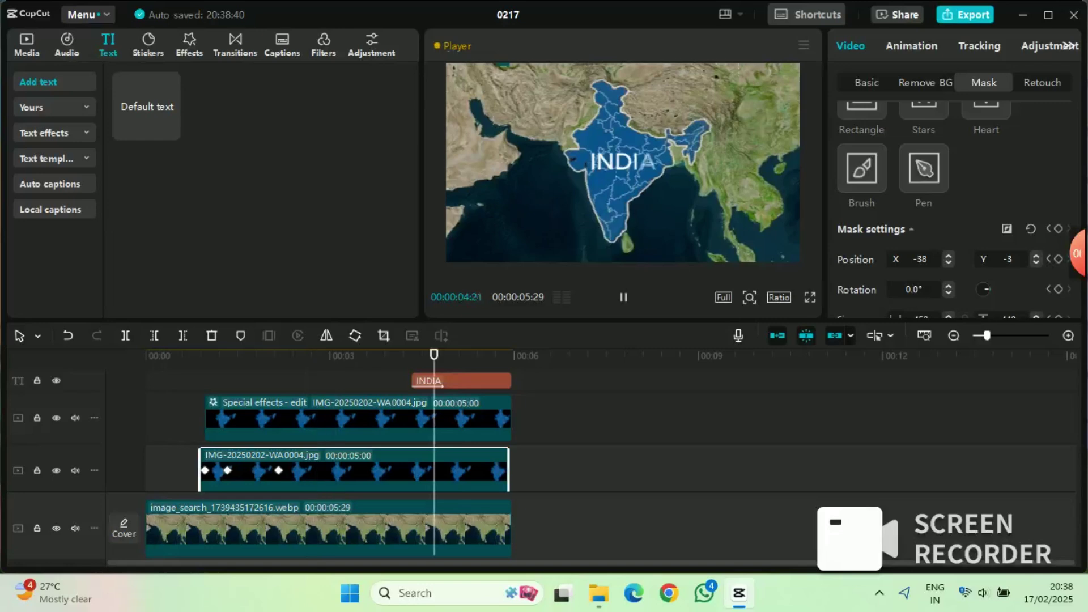
key(space)
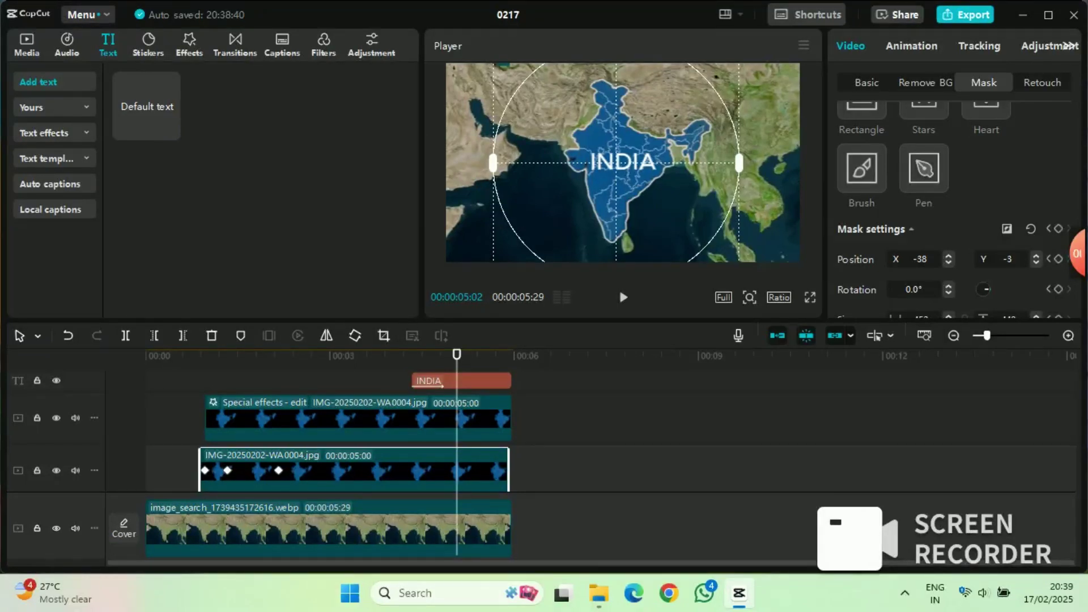
- Place the Woosh effect from the trending sound effects at about 1.3 seconds on an audio track below the satellite map
click(66, 45)
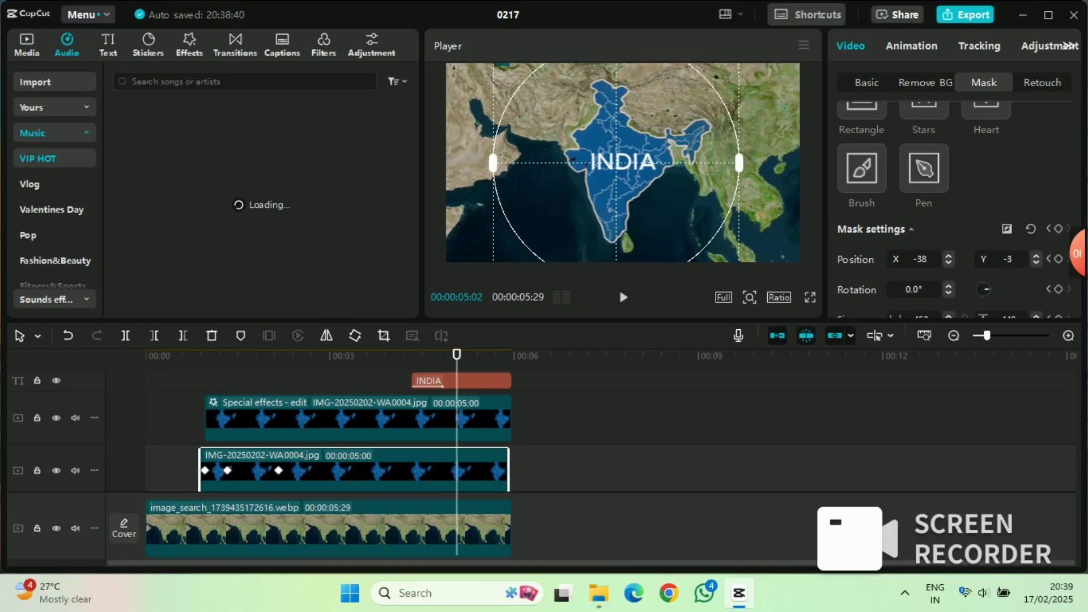
scroll(54, 193, down, 3)
click(54, 274)
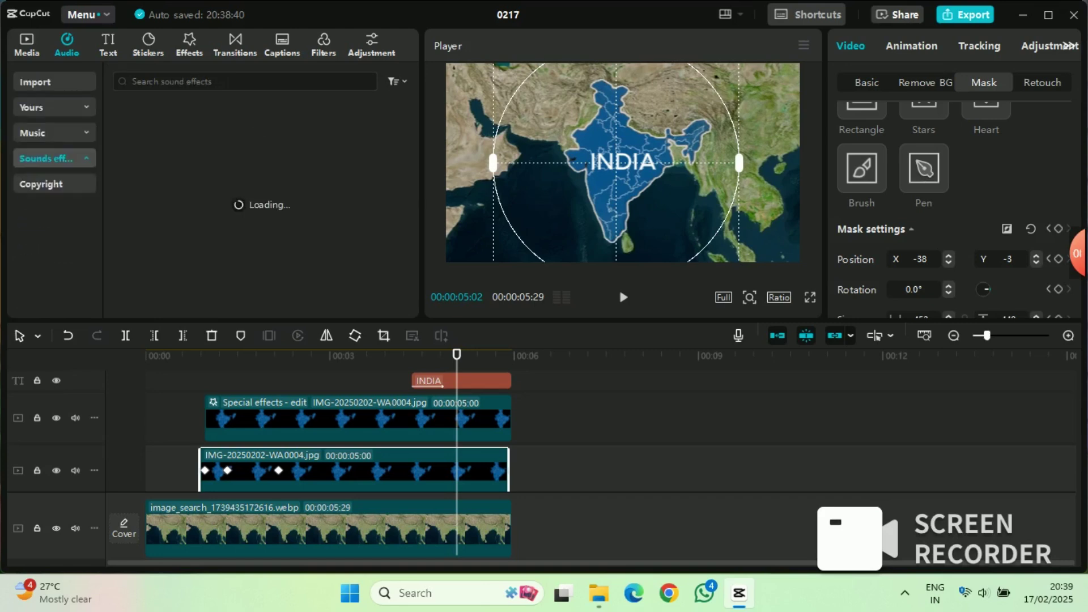
mouse_move(1067, 252)
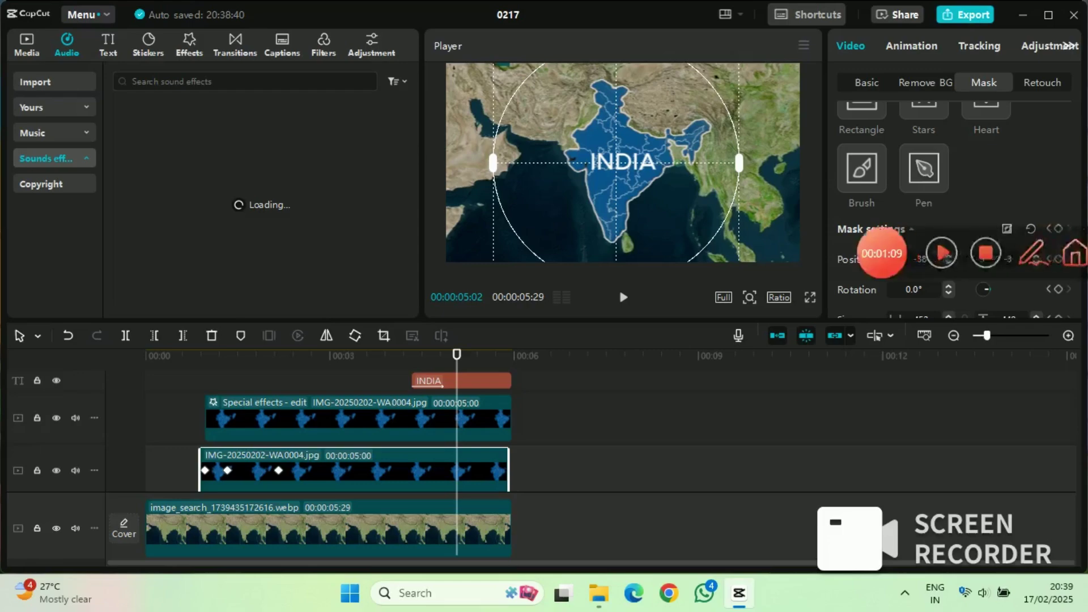
click(973, 252)
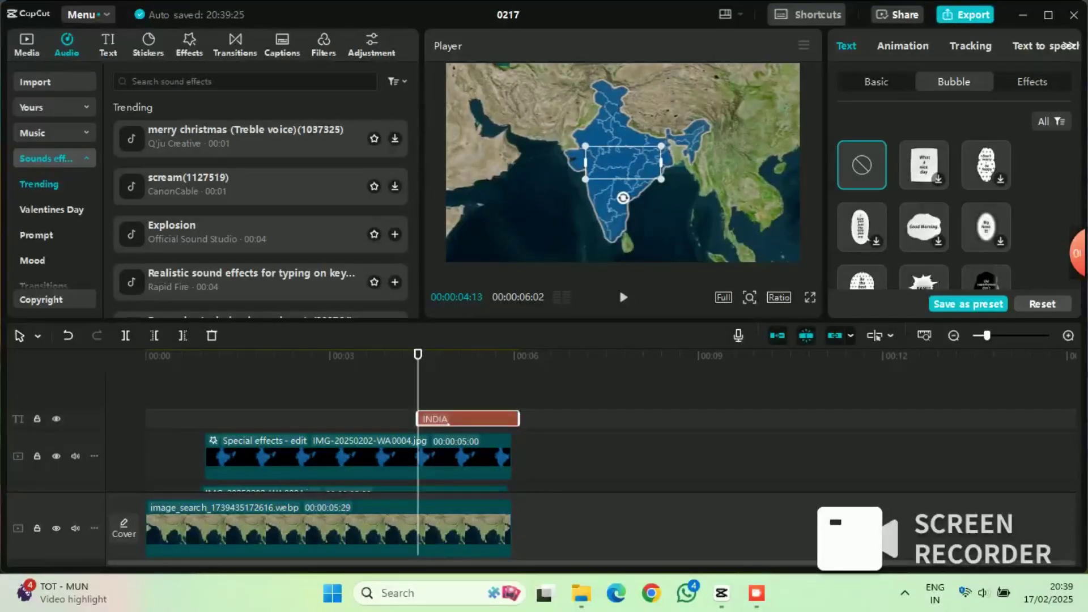
scroll(260, 215, down, 5)
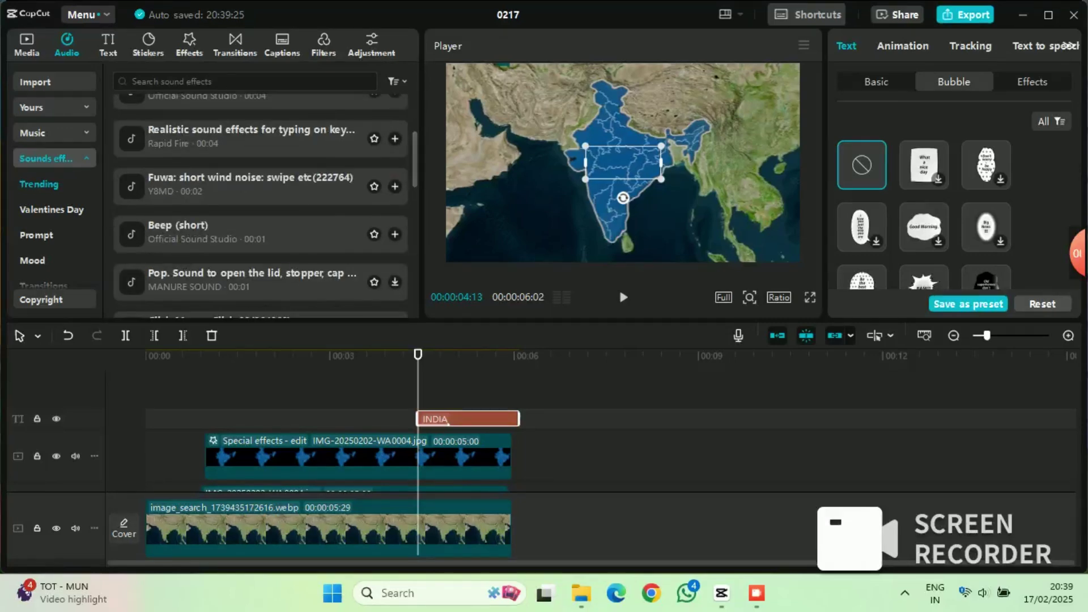
scroll(260, 205, down, 3)
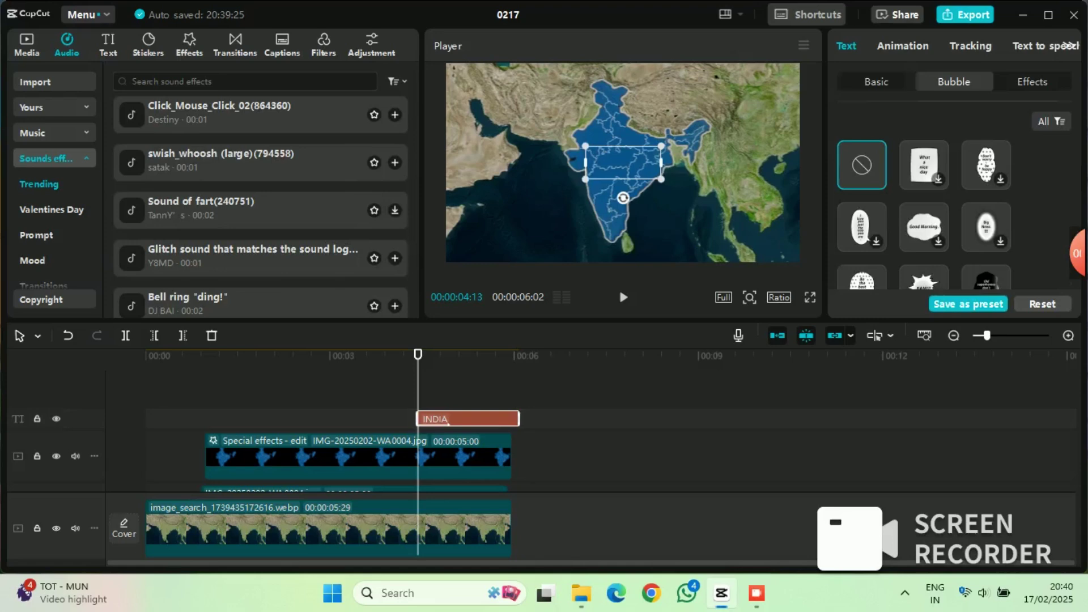
drag(415, 212, 415, 263)
drag(260, 187, 227, 542)
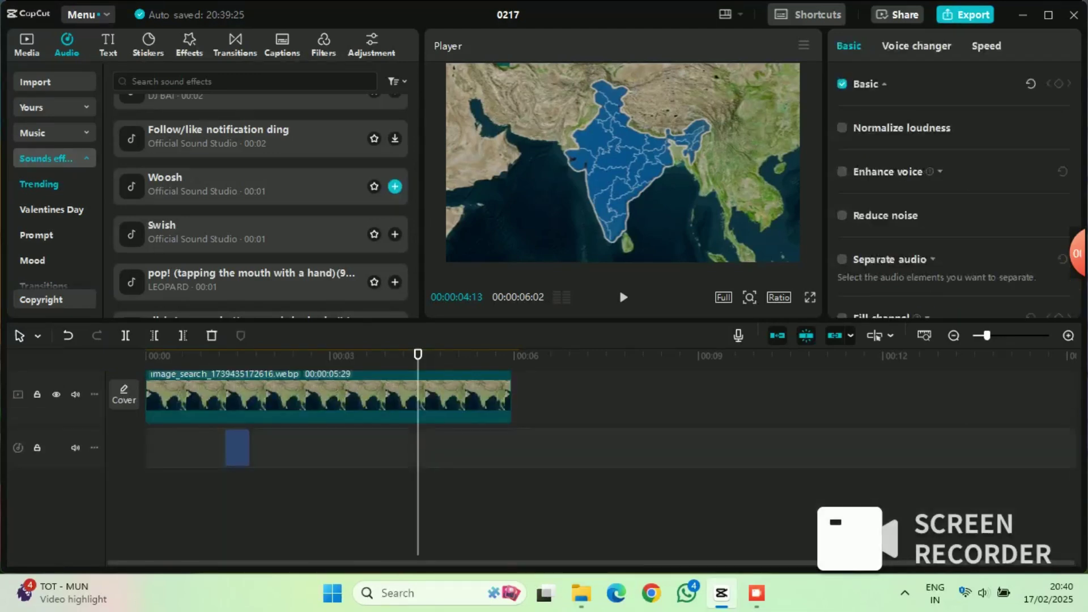
- Play the timeline from 00:00:01:00 to check the Woosh sound against the map reveal
click(283, 355)
click(206, 356)
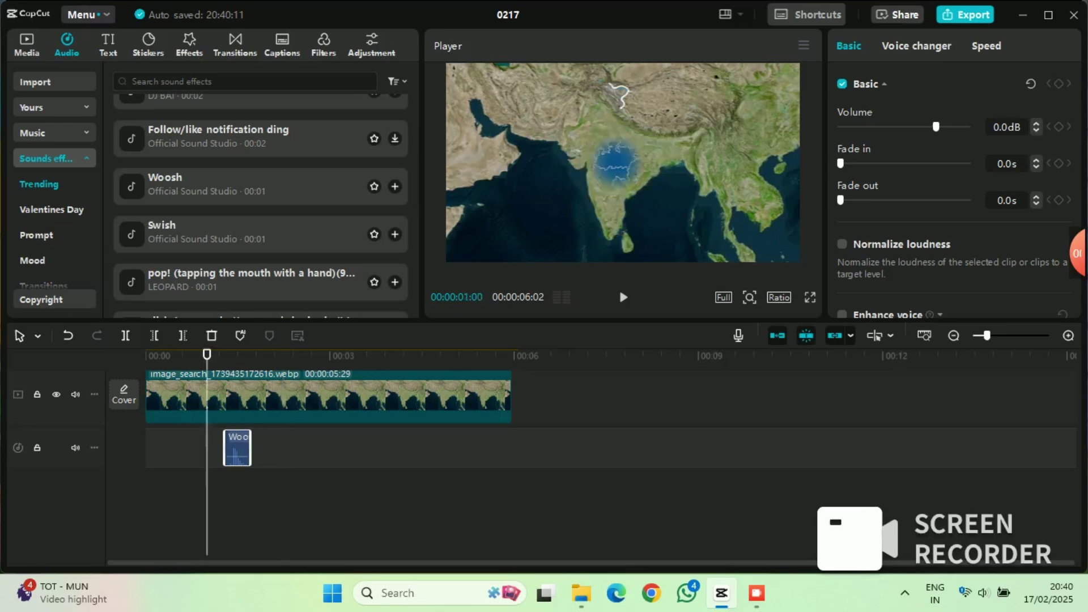
key(space)
key(space)
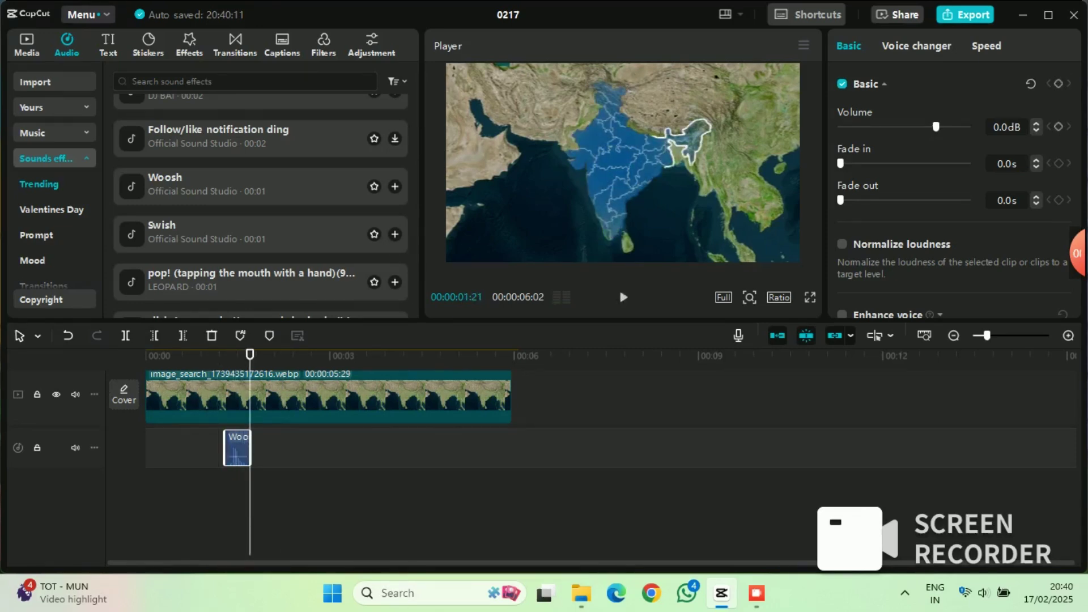
key(space)
key(space)
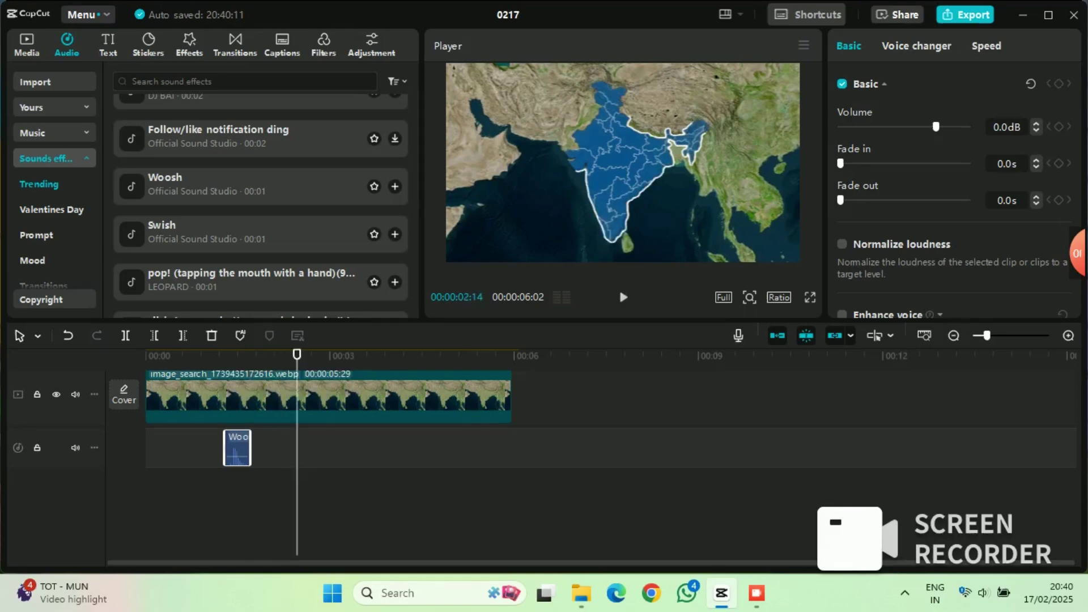
- Move the playhead to the INDIA title's start at 00:00:04:13 and browse the trending sound effects
scroll(329, 454, up, 4)
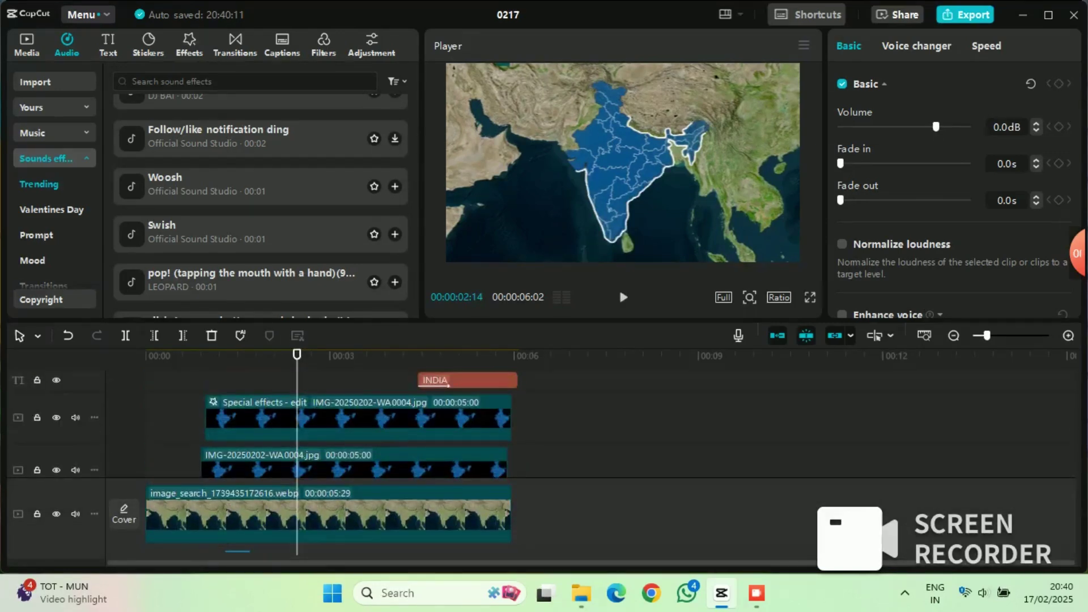
drag(296, 354, 418, 355)
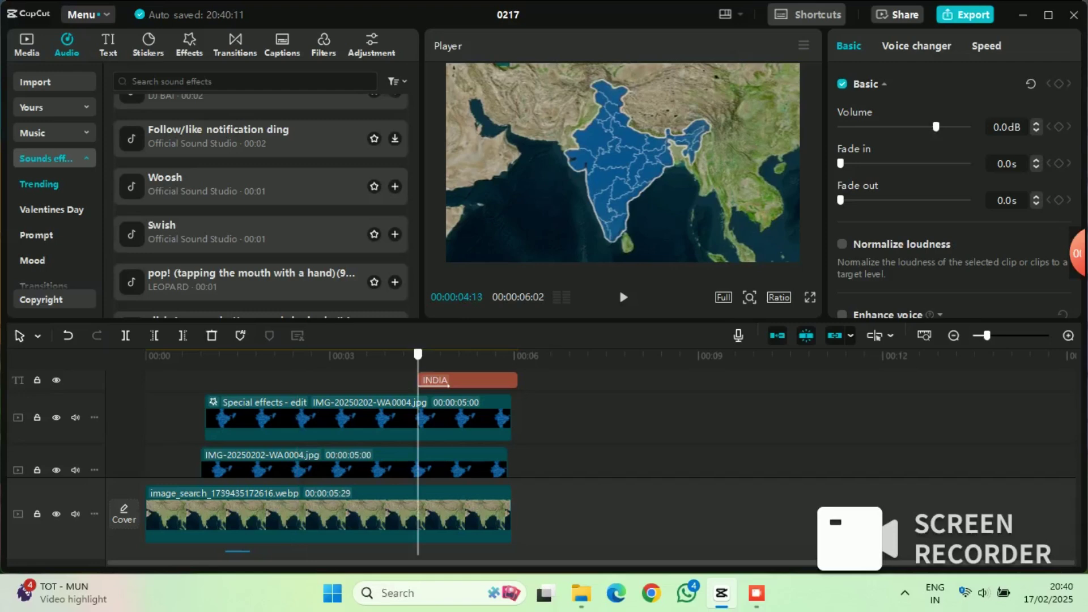
scroll(260, 204, down, 6)
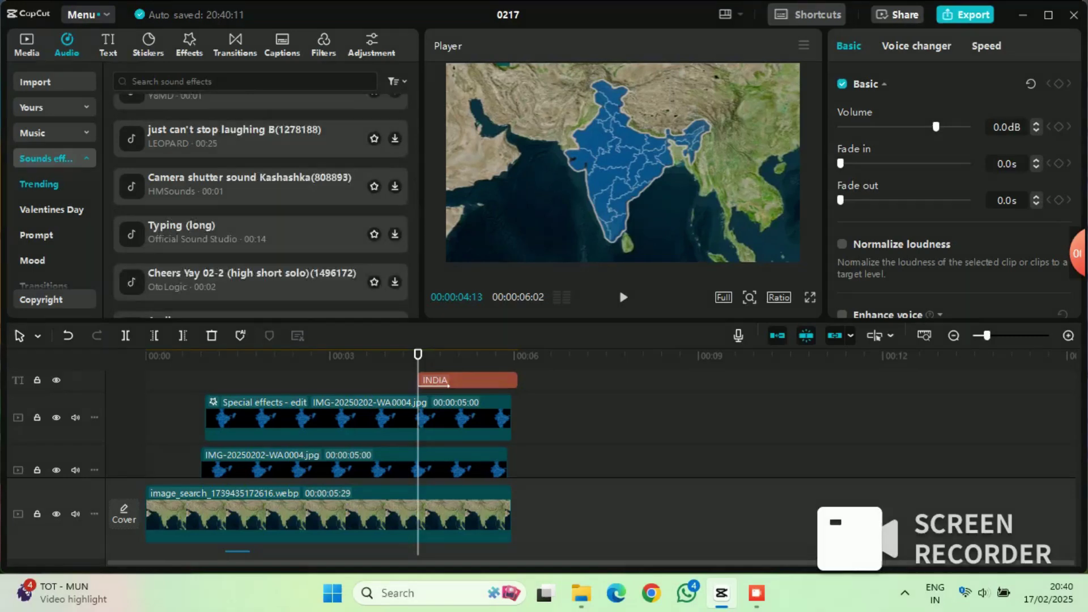
scroll(260, 204, down, 3)
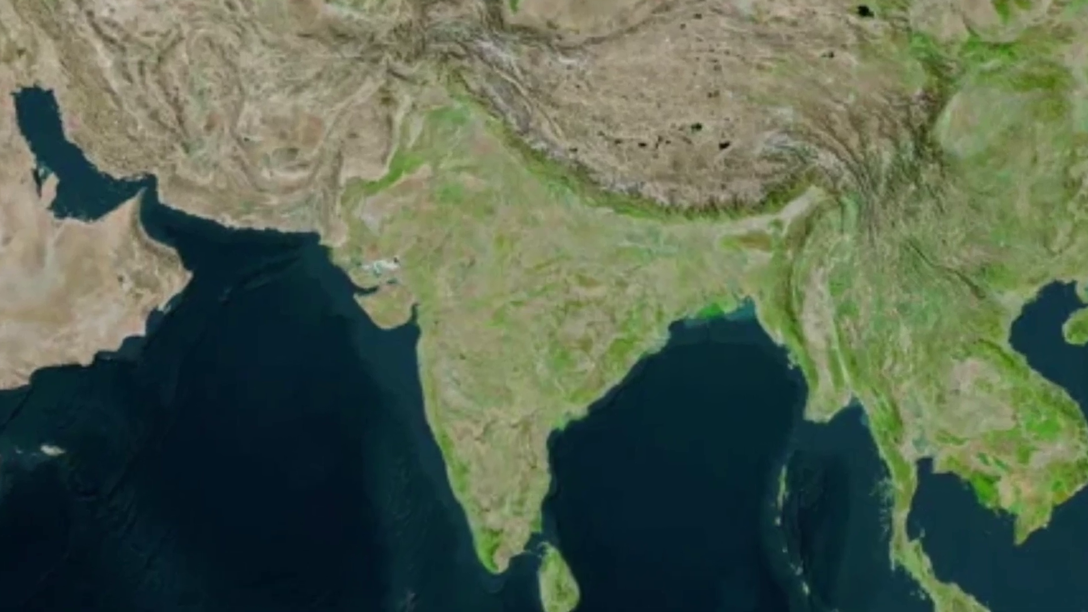